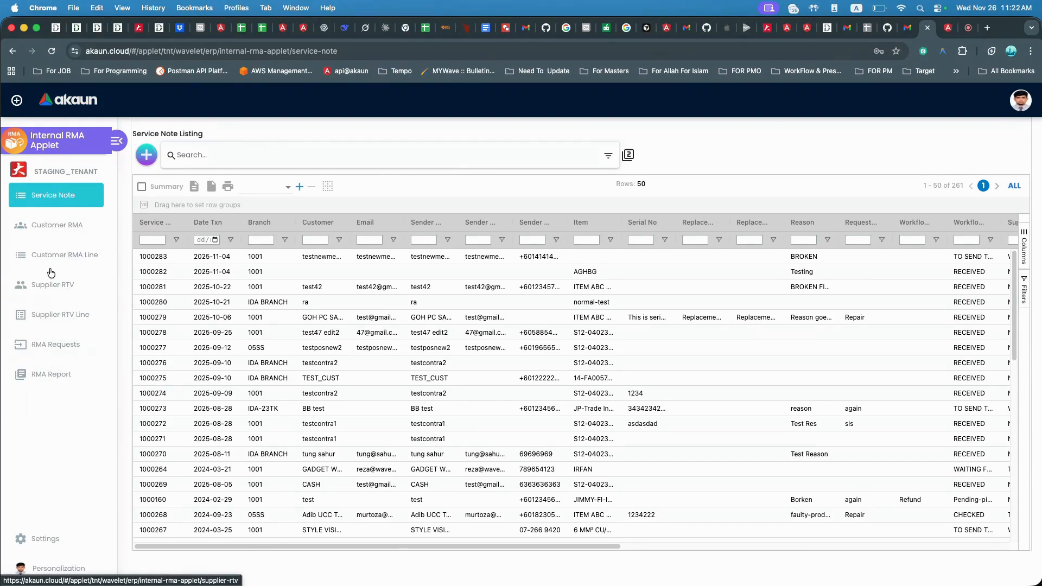
# Browse the Service Note, Customer RMA and Customer RMA Line listings.
pyautogui.click(60, 201)
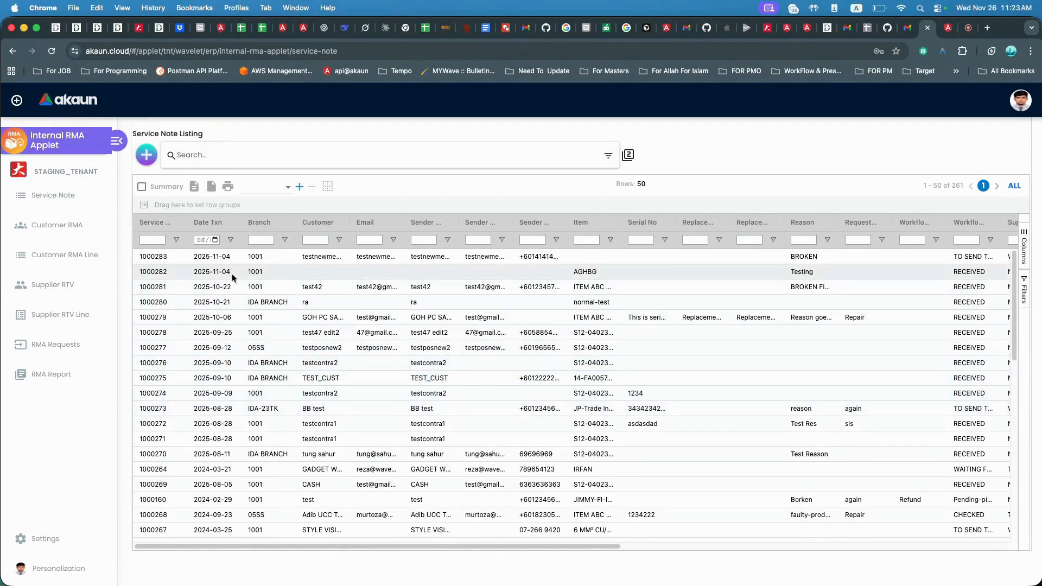
pyautogui.click(77, 197)
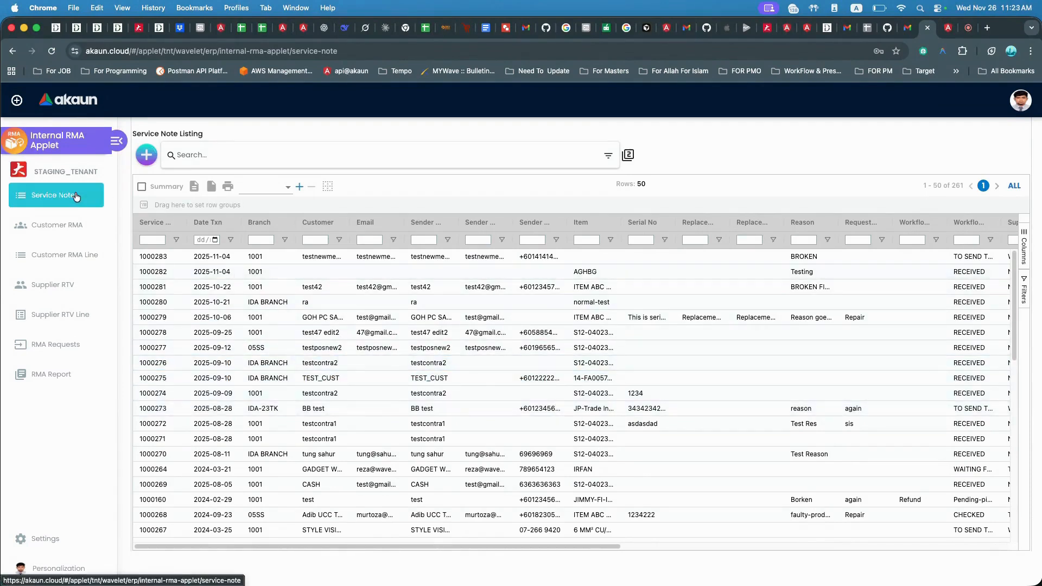
pyautogui.click(90, 223)
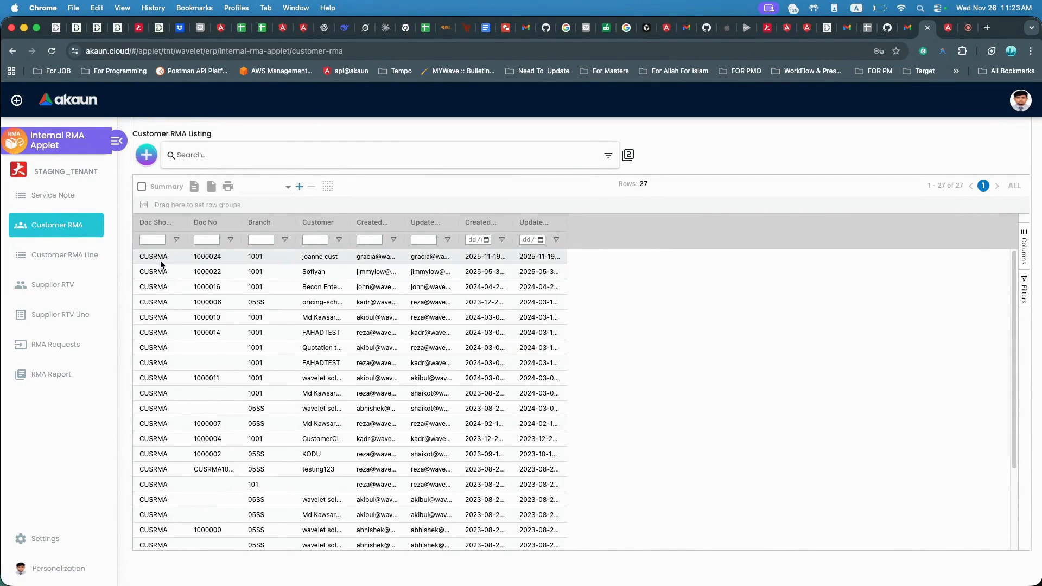
pyautogui.click(74, 260)
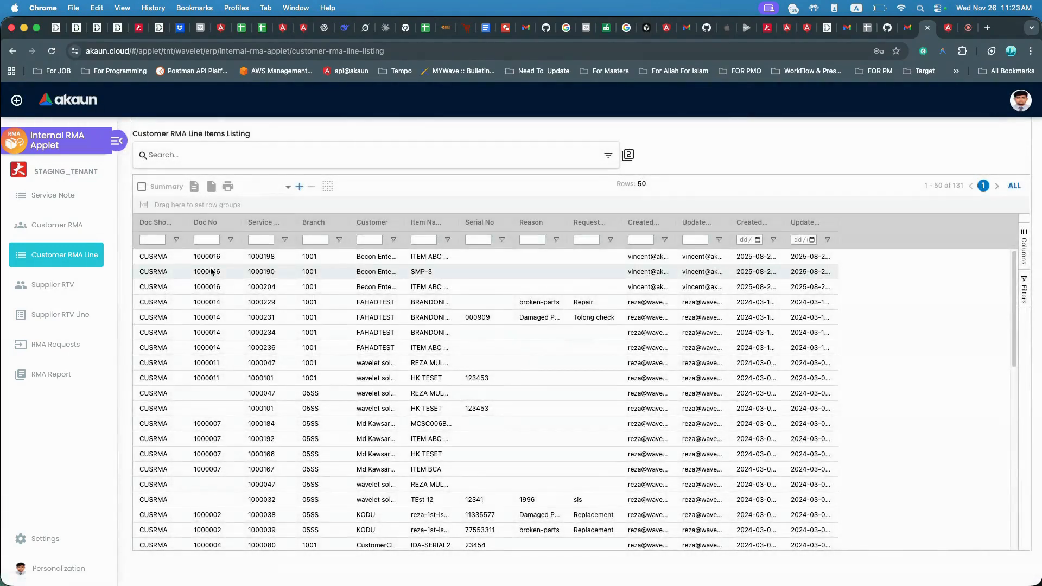
pyautogui.click(216, 273)
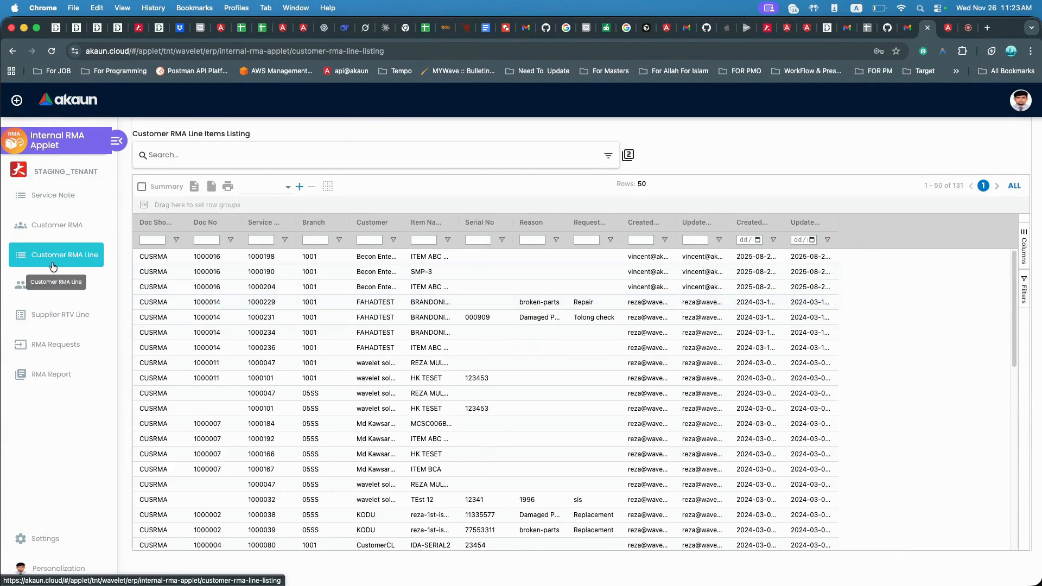
# Browse the Supplier RTV, Supplier RTV Line and RMA Requests listings.
pyautogui.click(52, 284)
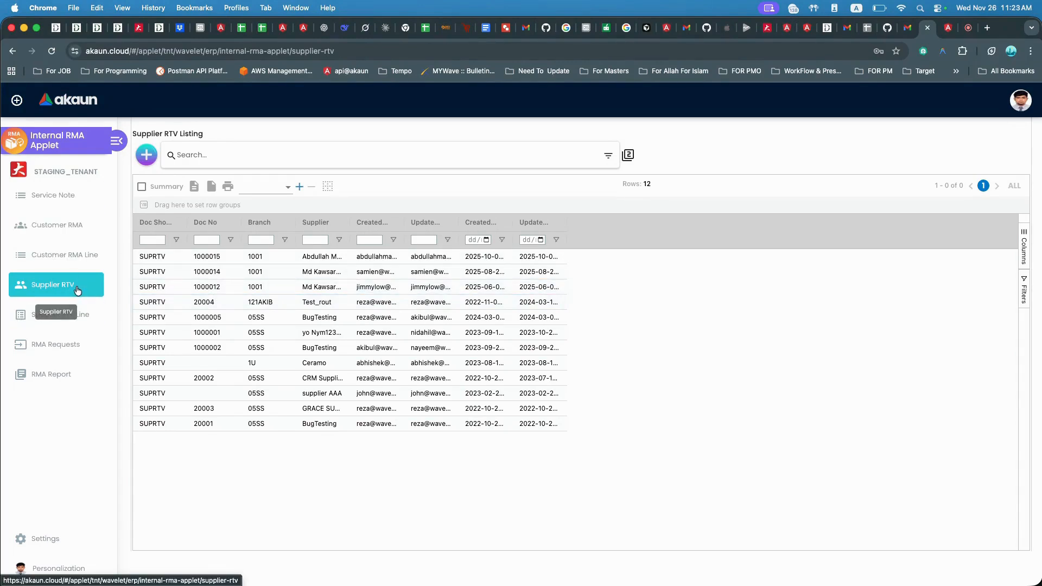
pyautogui.click(75, 319)
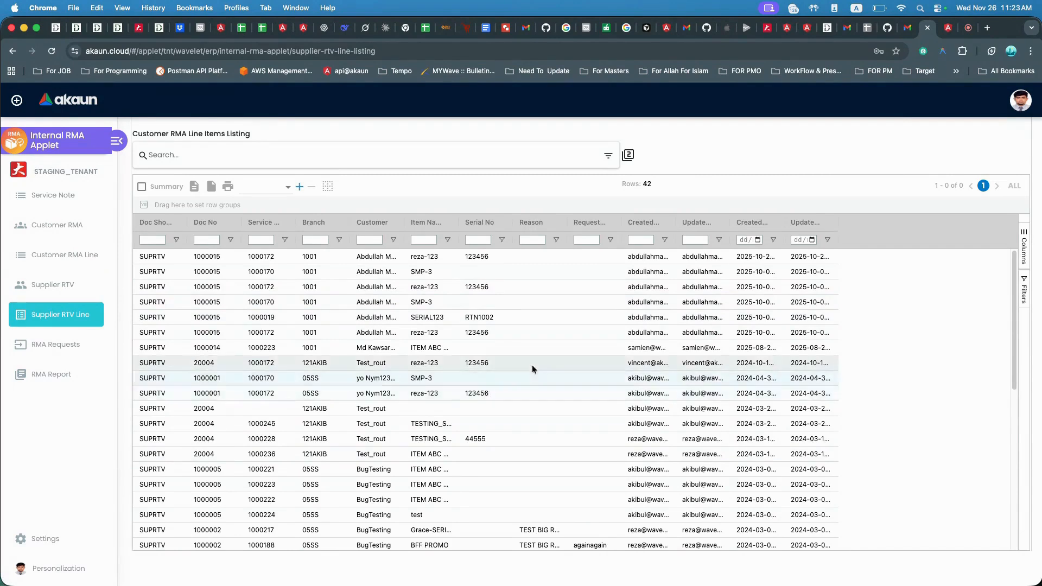
pyautogui.click(55, 344)
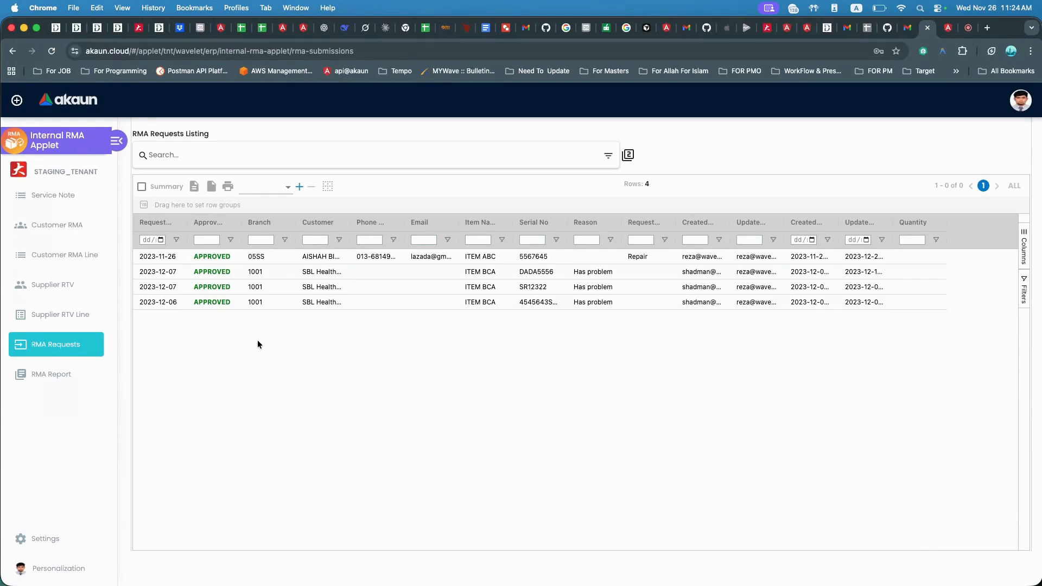
# Open the first RMA request's details, close them, and view the RMA Report listing.
pyautogui.click(228, 256)
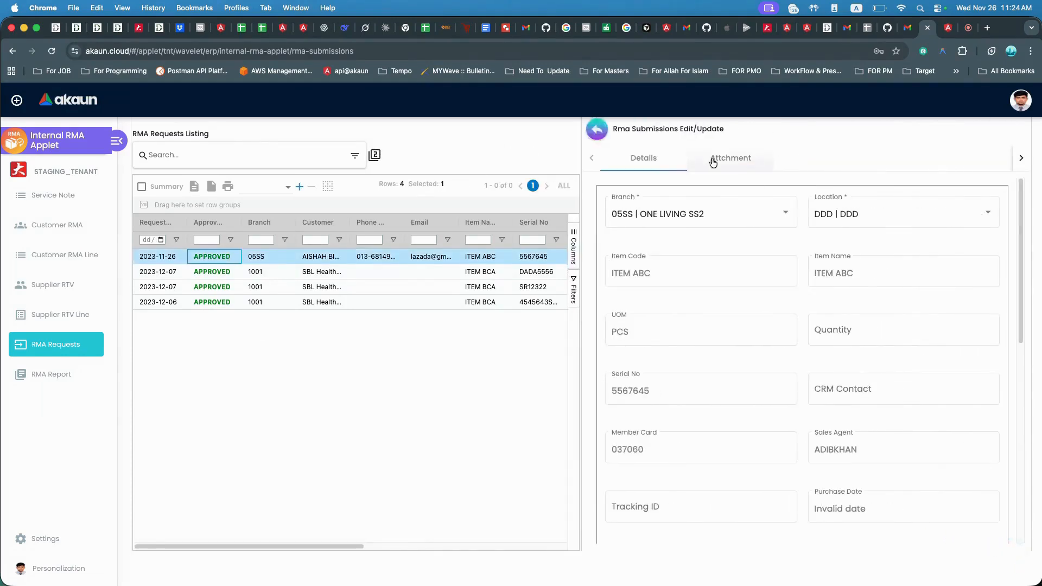
pyautogui.click(598, 133)
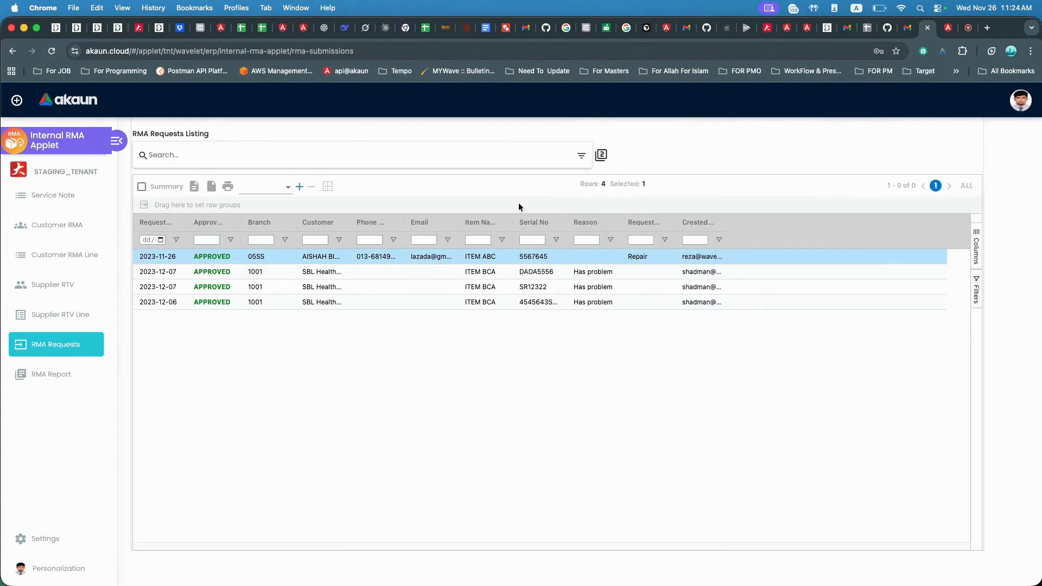
pyautogui.click(68, 381)
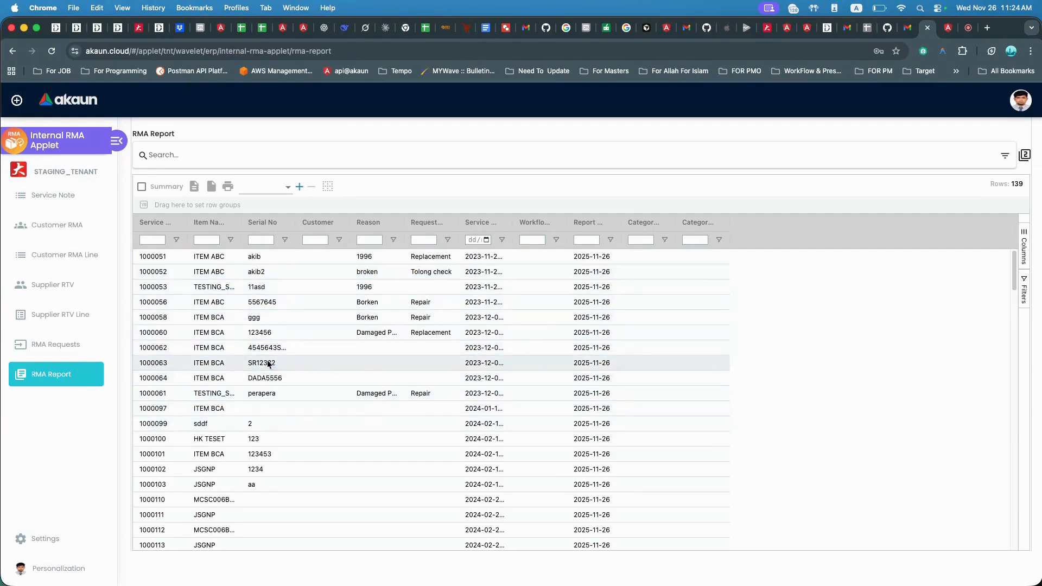
# Start a new service note from the Service Note listing and set its branch to 1001 | WORKSHOP.
pyautogui.click(55, 202)
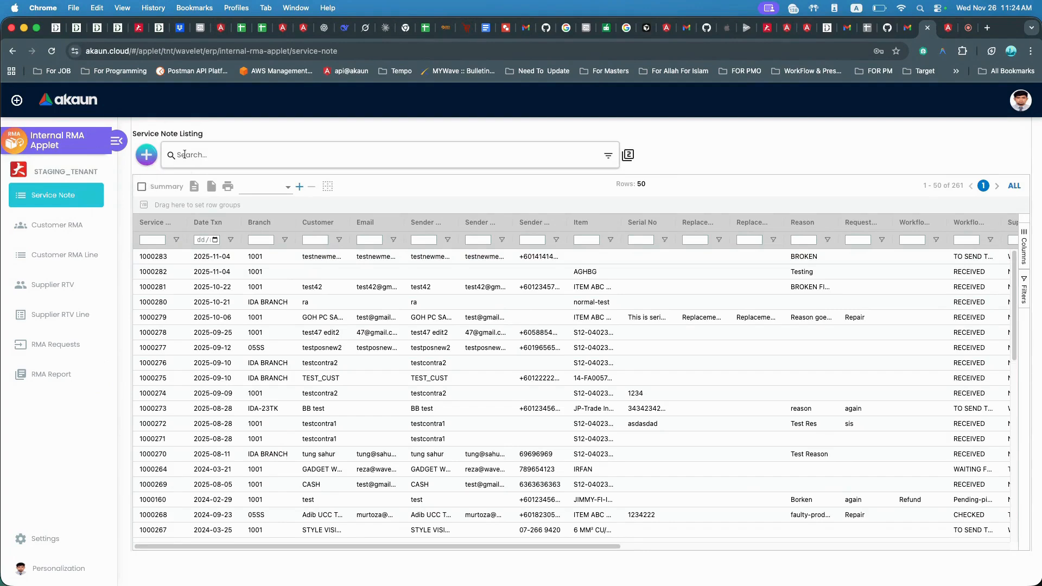
pyautogui.click(138, 155)
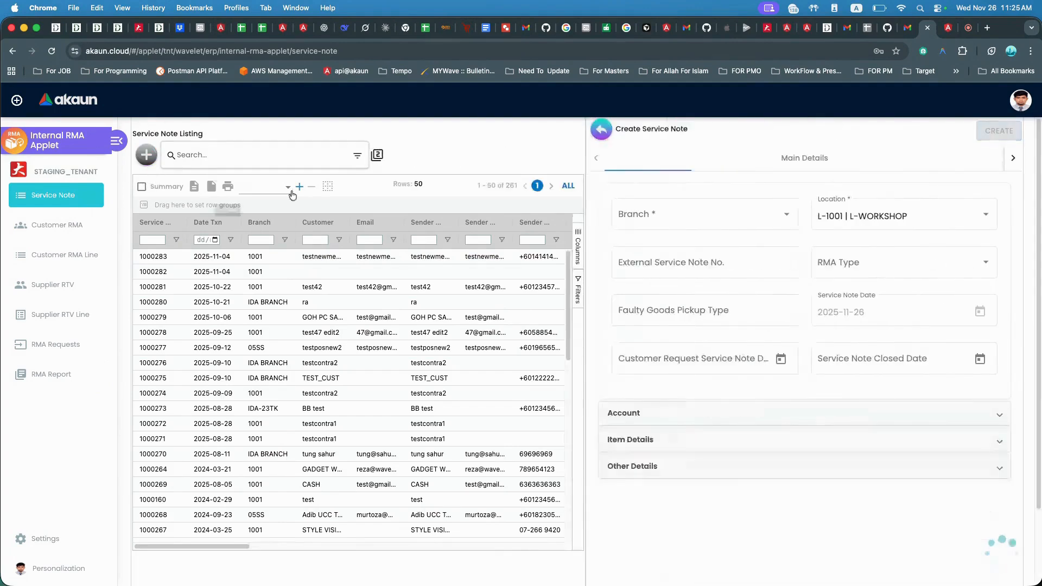
pyautogui.click(656, 225)
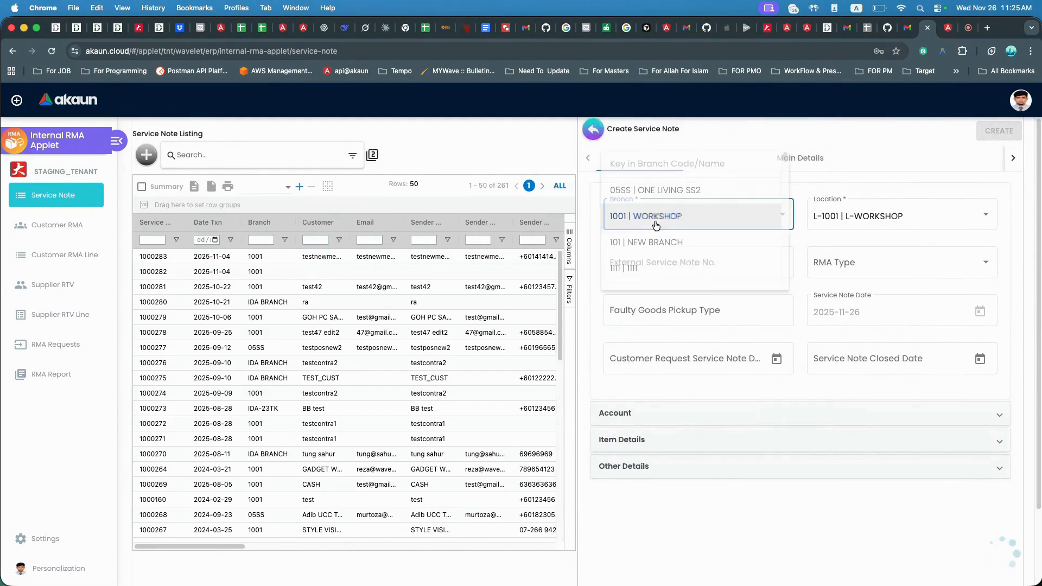
pyautogui.click(709, 131)
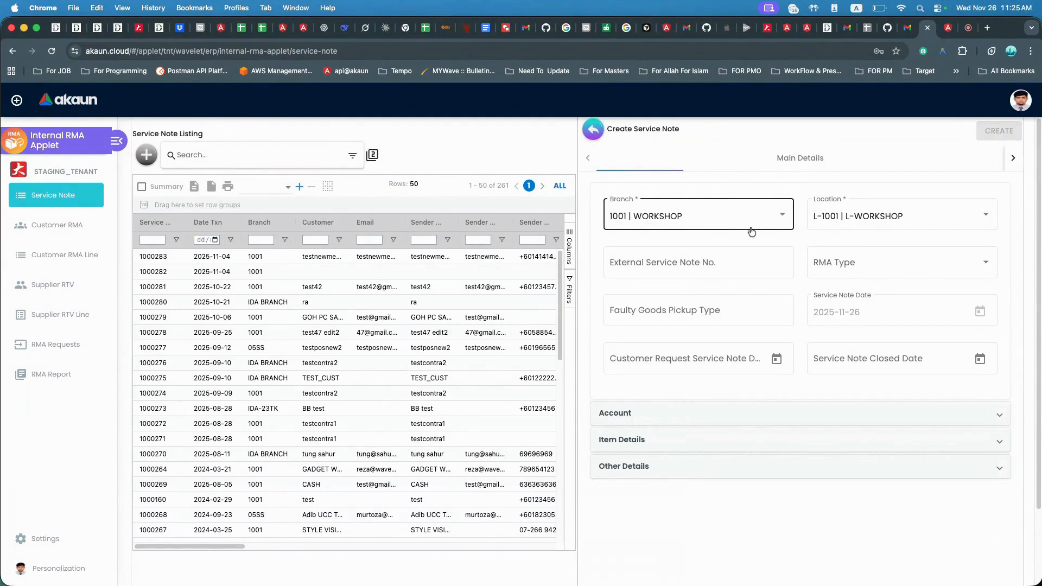
# Review the External Service Note No. field, the RMA Type options and the Faulty Goods Pickup Type field.
pyautogui.click(742, 262)
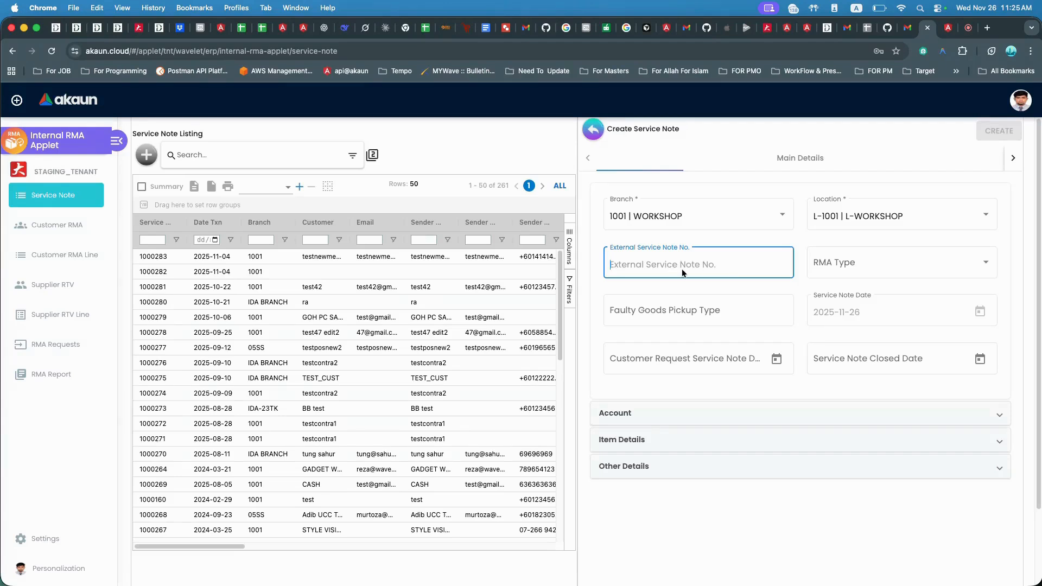
pyautogui.click(821, 266)
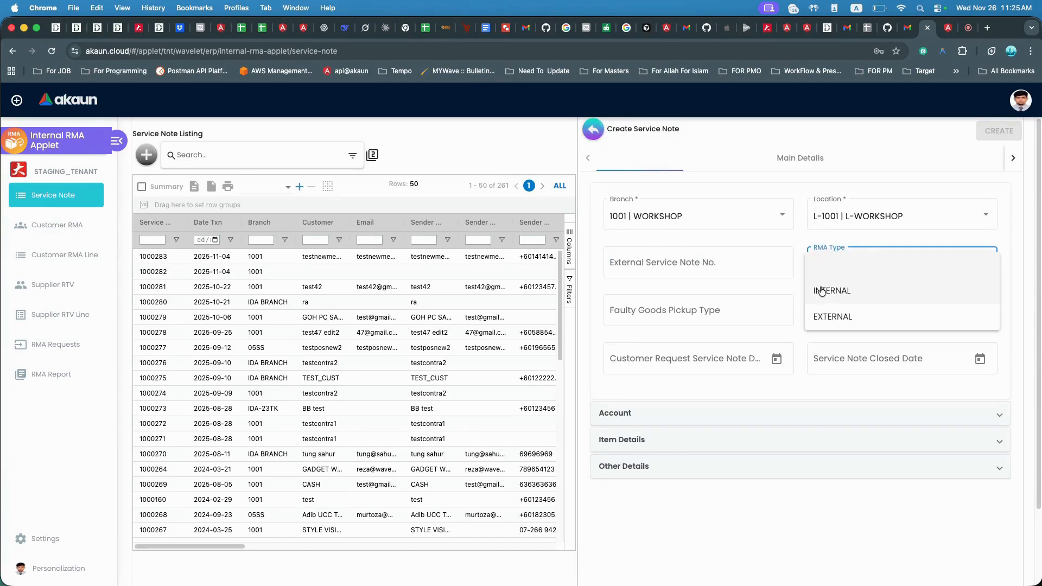
pyautogui.click(790, 290)
pyautogui.click(731, 308)
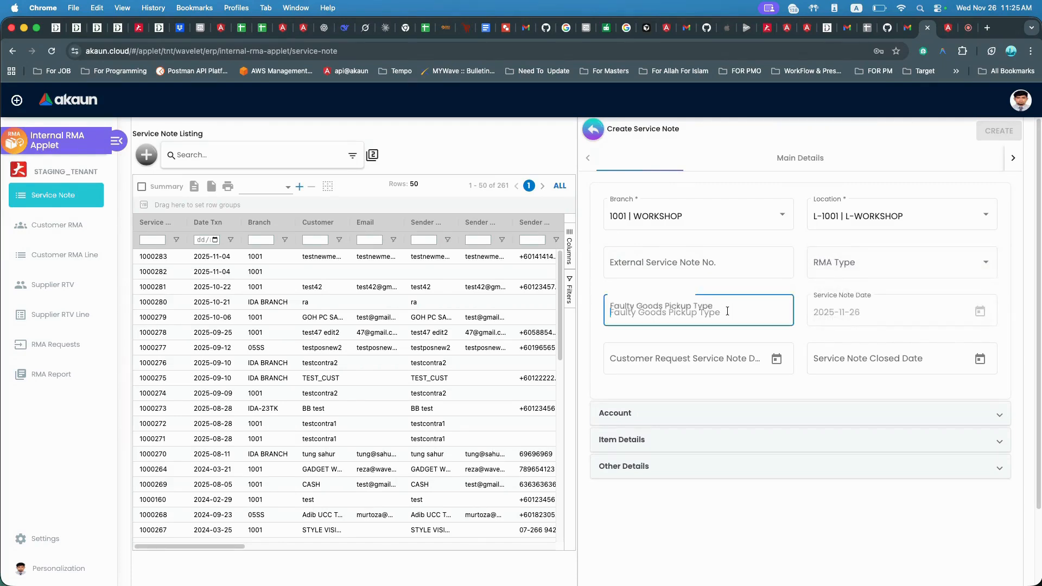
# Inspect the Customer Request Service Note Date picker and the Service Note Closed Date field.
pyautogui.scroll(-1, 718, 309)
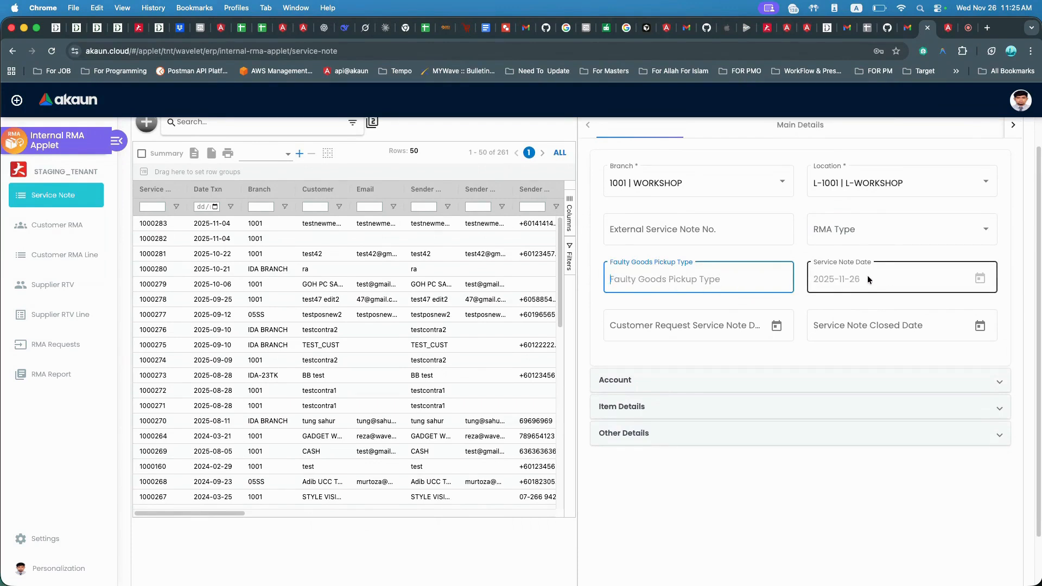
pyautogui.click(679, 330)
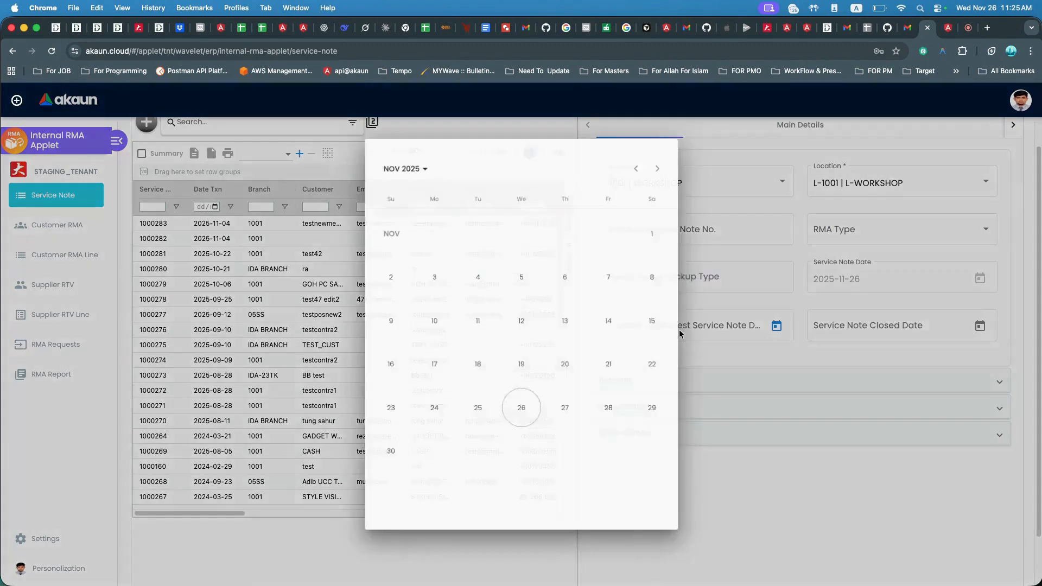
pyautogui.click(728, 329)
pyautogui.click(864, 329)
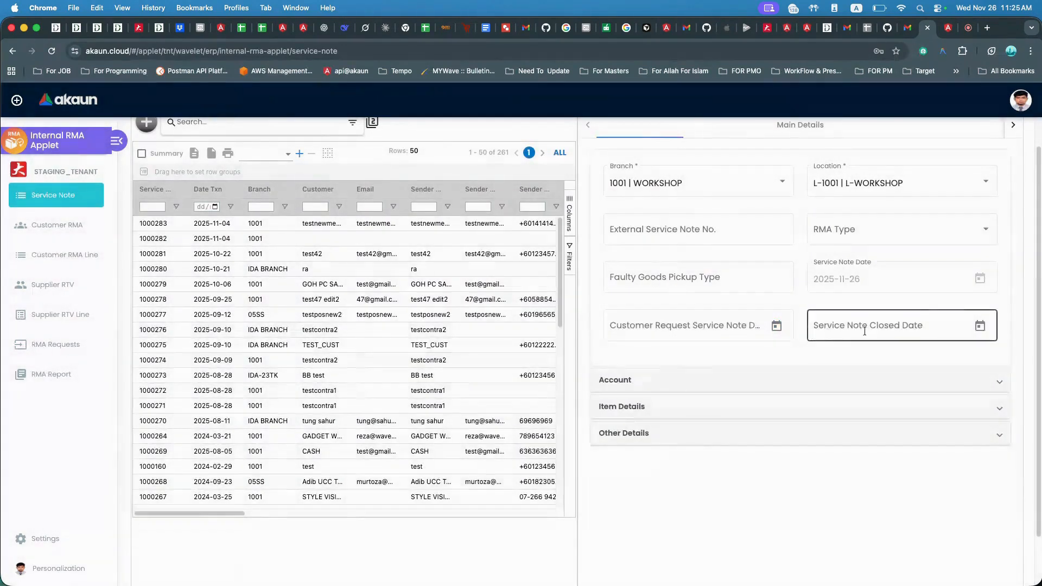
pyautogui.click(740, 330)
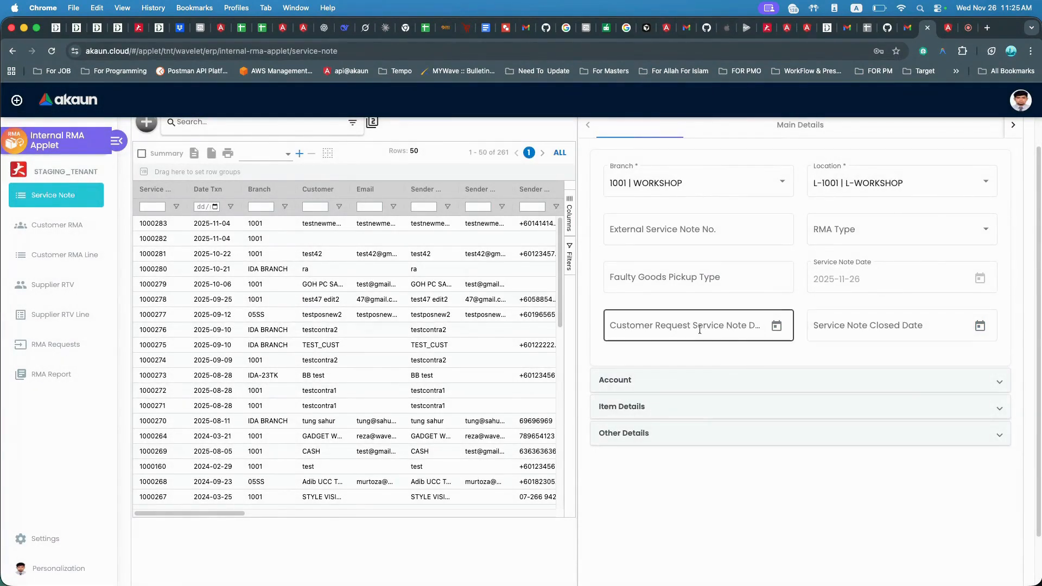
# Expand the Account section and open the customer selector from the Entity Id field.
pyautogui.scroll(-2, 689, 334)
pyautogui.click(644, 344)
pyautogui.scroll(-5, 714, 358)
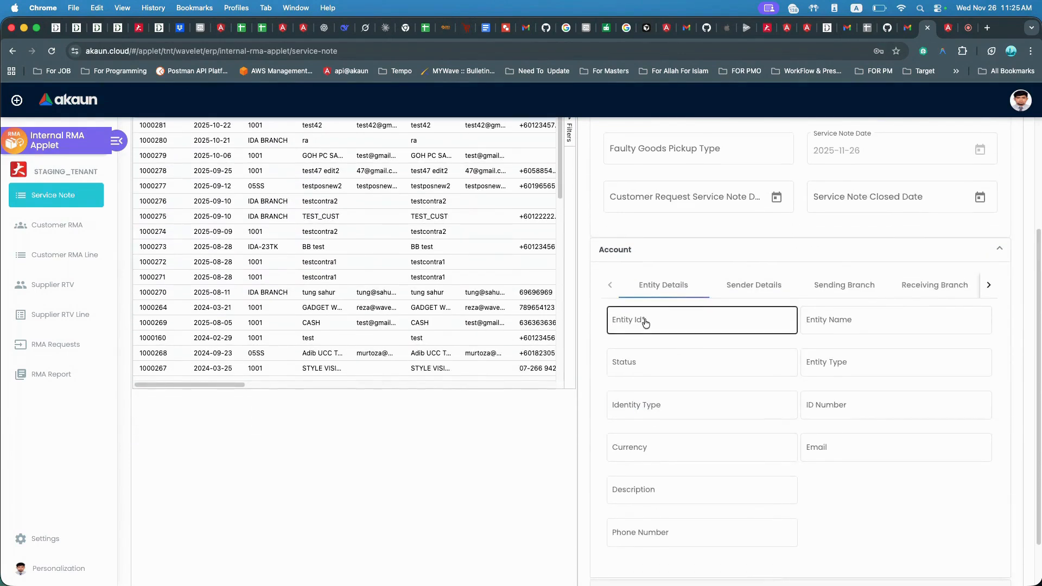
pyautogui.click(680, 321)
# Open the Create Customer form, then close it and the customer selector without saving.
pyautogui.scroll(2, 624, 222)
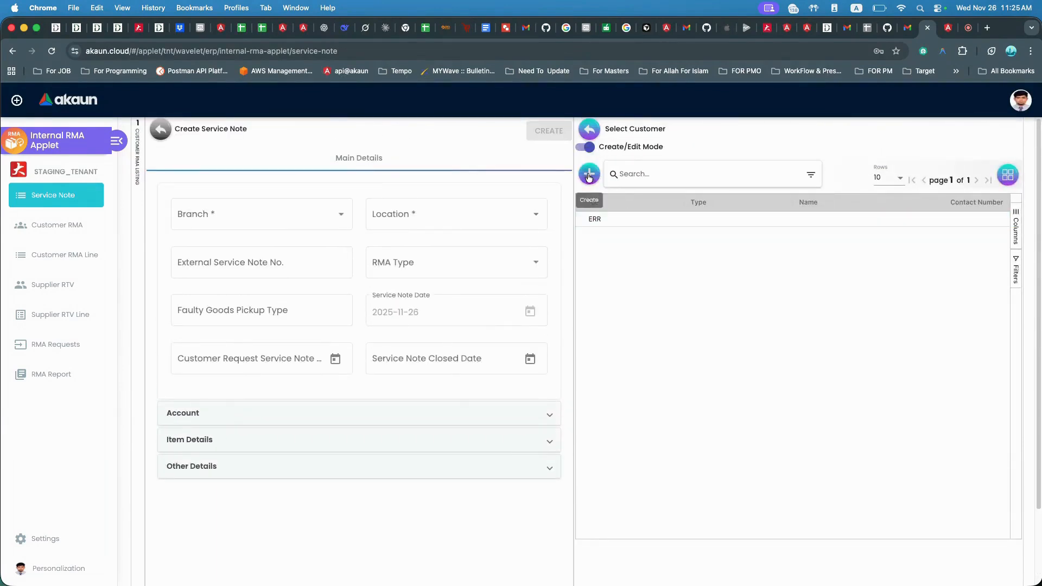
pyautogui.click(589, 173)
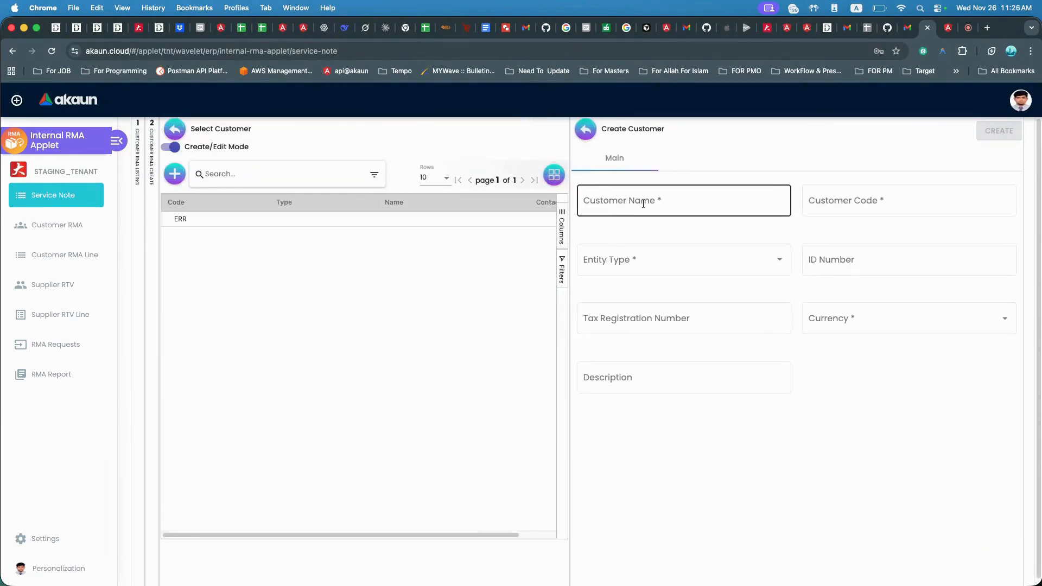
pyautogui.click(645, 205)
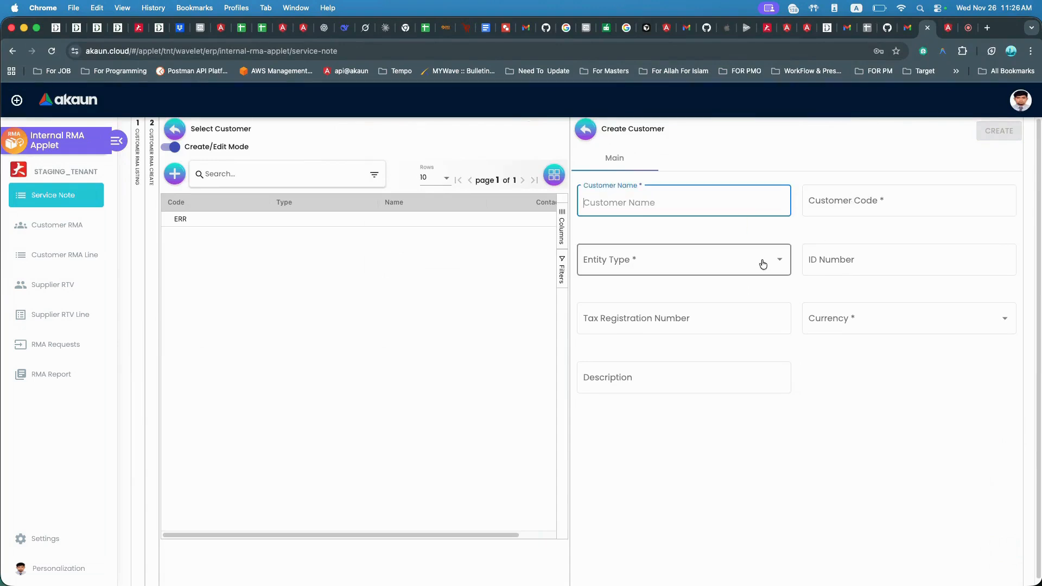
pyautogui.click(583, 135)
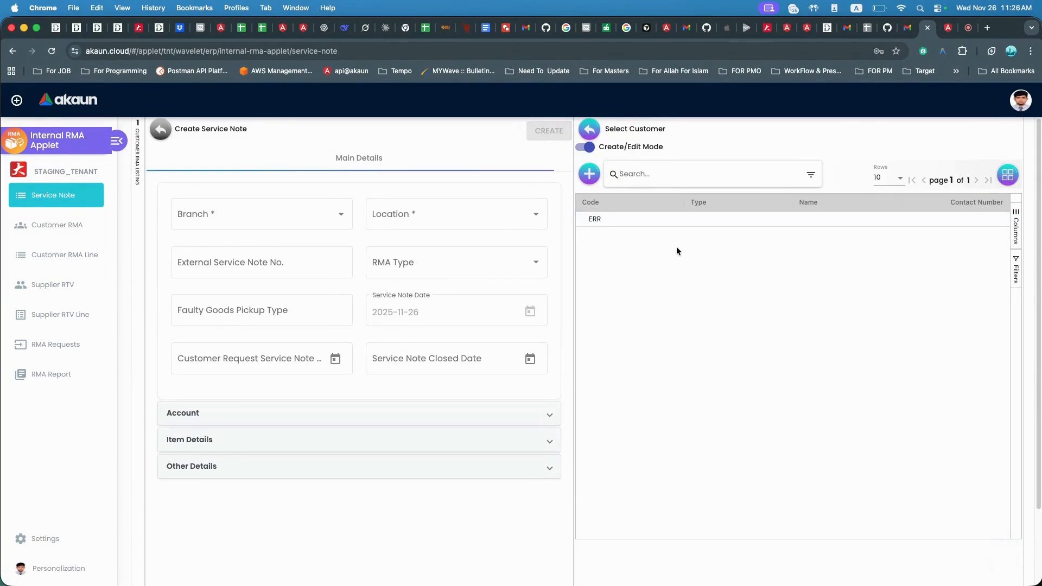
pyautogui.click(591, 129)
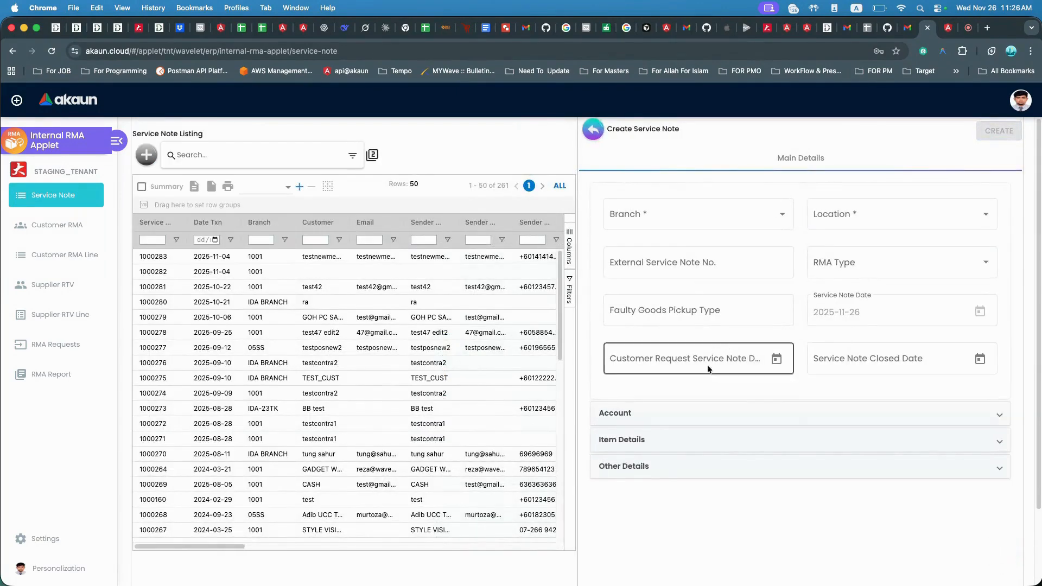
# Expand the Item Details section and open the item selector from the Item Code field.
pyautogui.scroll(-1, 683, 432)
pyautogui.click(684, 429)
pyautogui.scroll(-3, 681, 428)
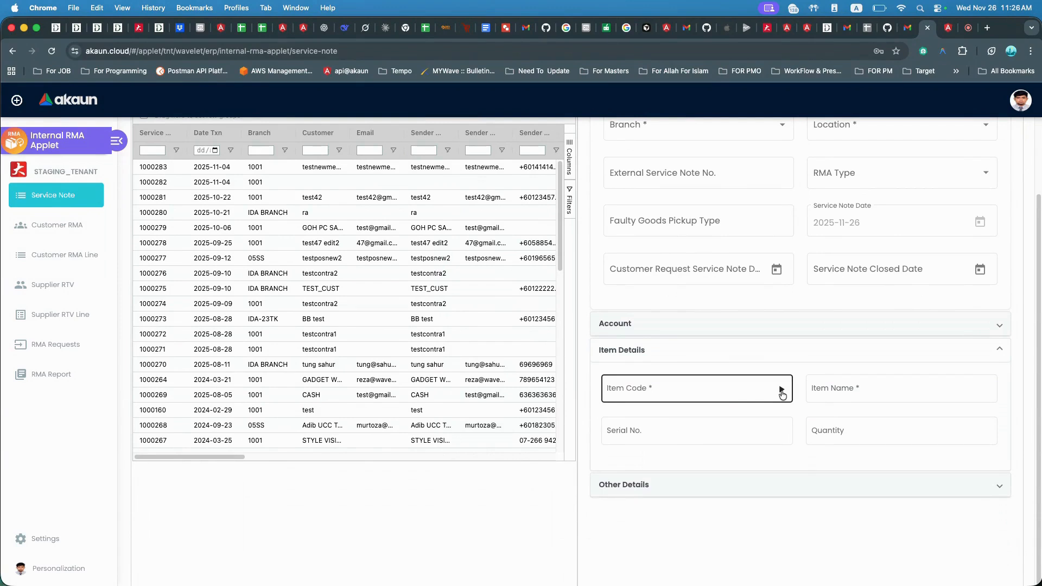
pyautogui.click(782, 391)
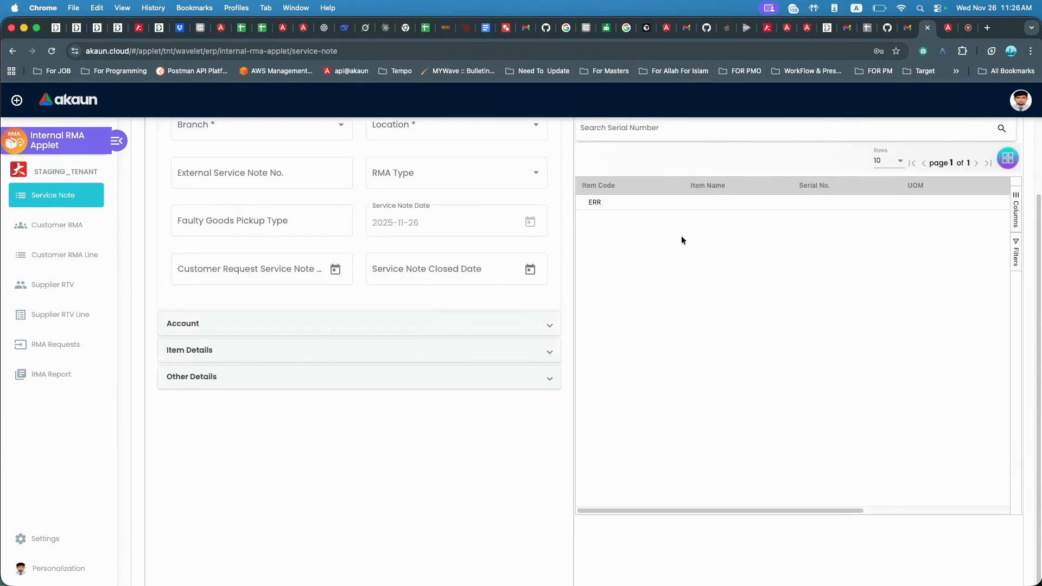
# Browse the item selector's Invoice Item tab with its Sales Invoice and Purchase Invoice views, and the Service & Repair tab.
pyautogui.click(709, 161)
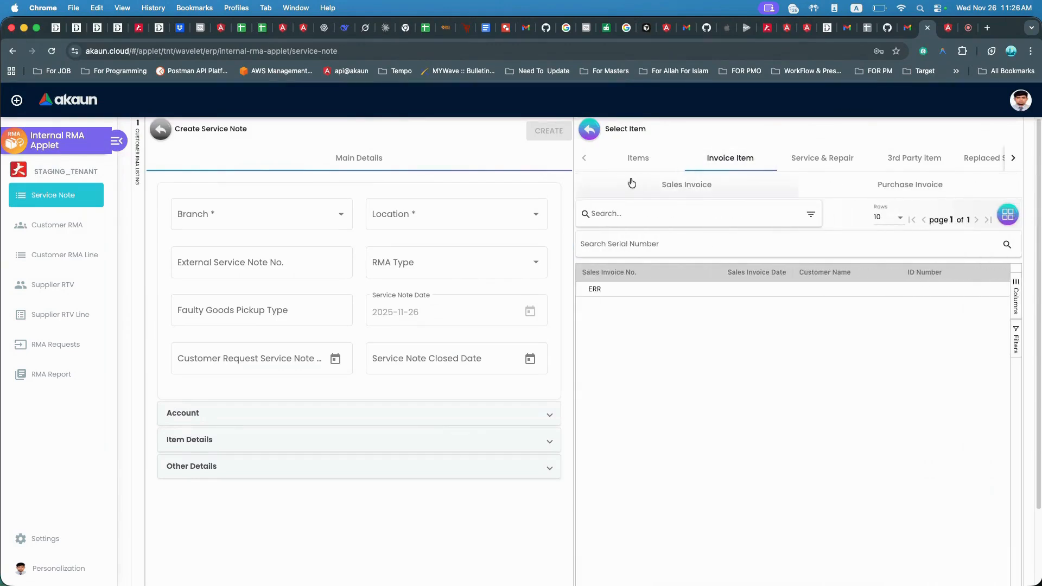
pyautogui.click(716, 186)
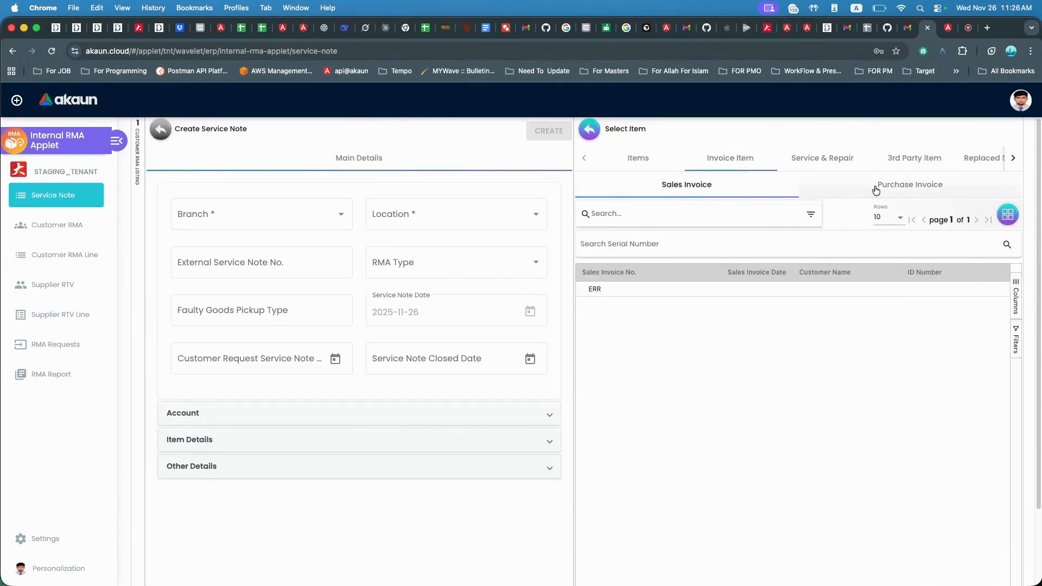
pyautogui.click(876, 188)
pyautogui.click(705, 186)
pyautogui.click(806, 161)
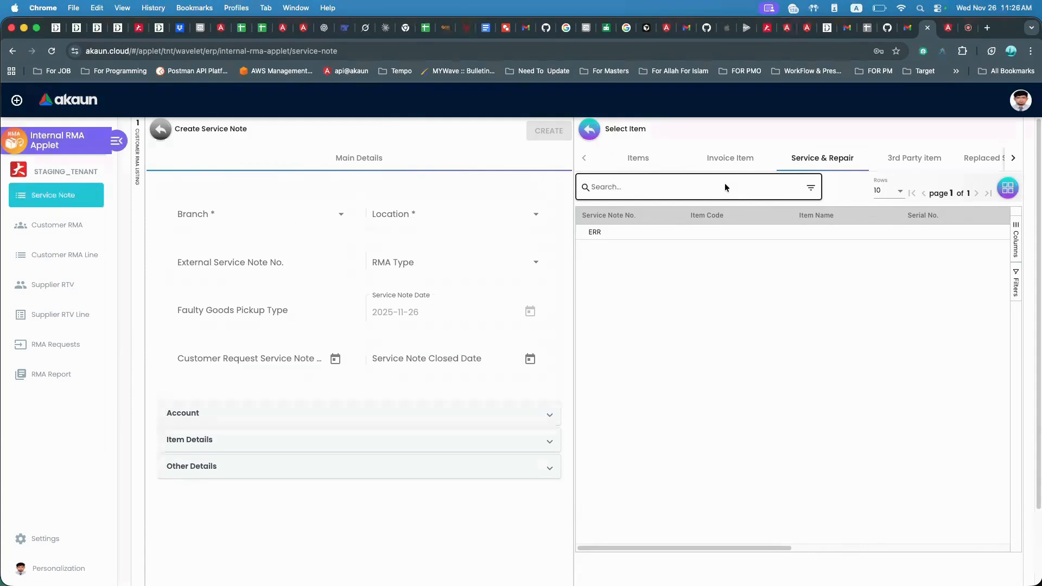
# Open the item selector's 3rd Party item tab and go through its Item Code, Item Name and UOM entry fields.
pyautogui.click(912, 160)
pyautogui.click(653, 272)
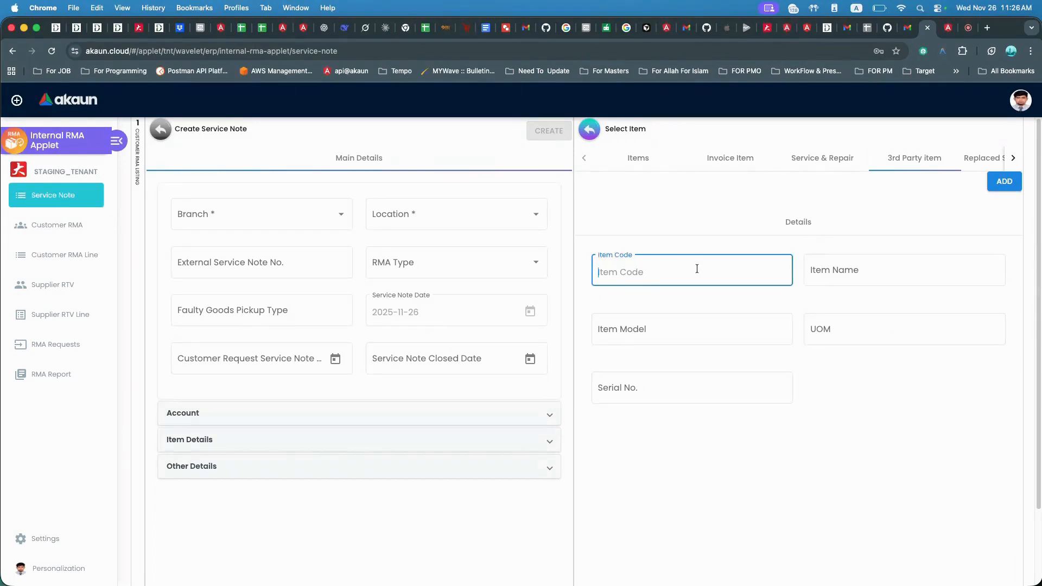
pyautogui.click(821, 270)
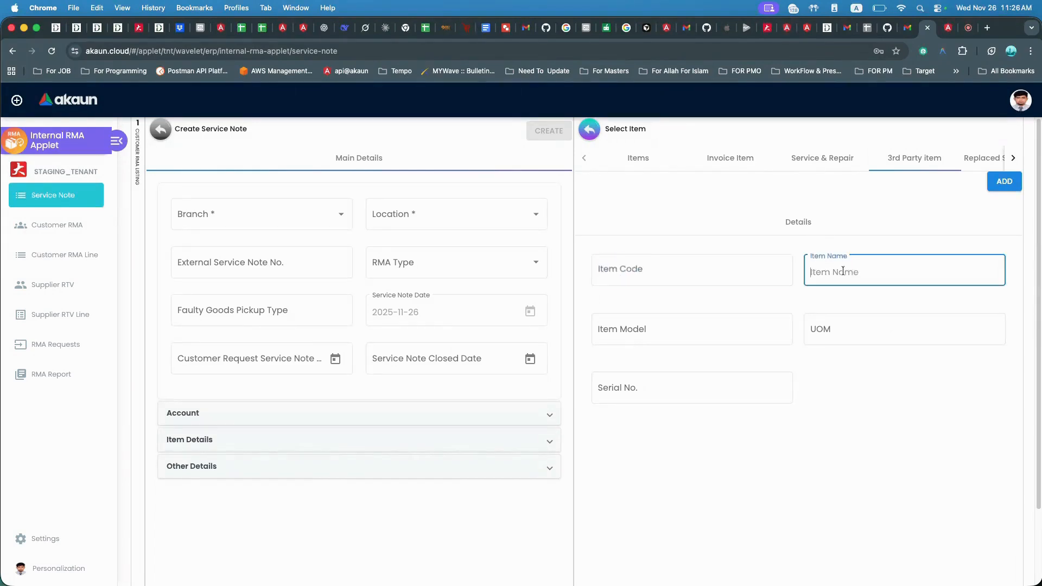
pyautogui.click(703, 271)
pyautogui.click(832, 322)
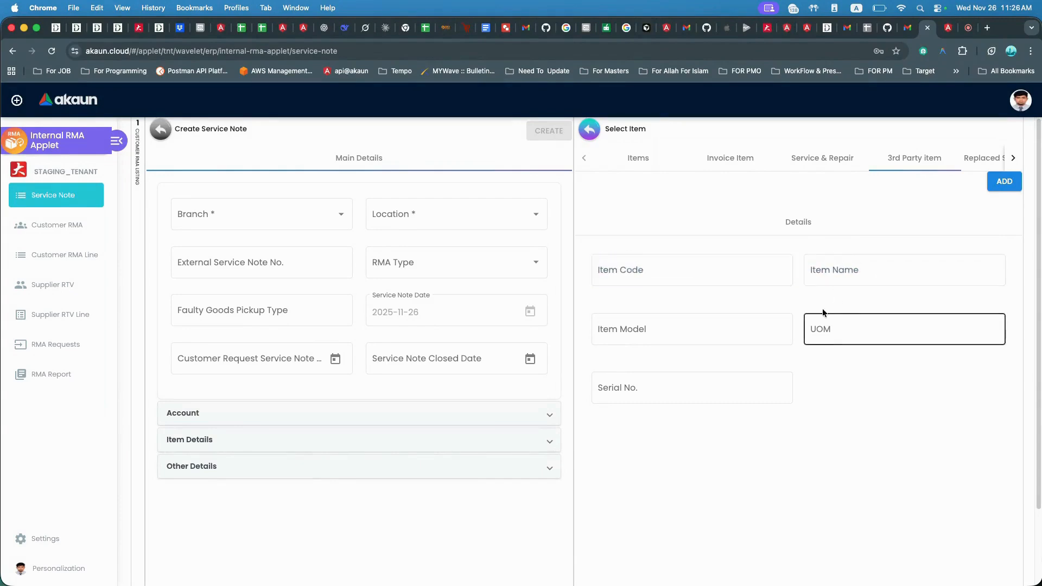
pyautogui.click(749, 262)
pyautogui.click(844, 265)
pyautogui.click(702, 261)
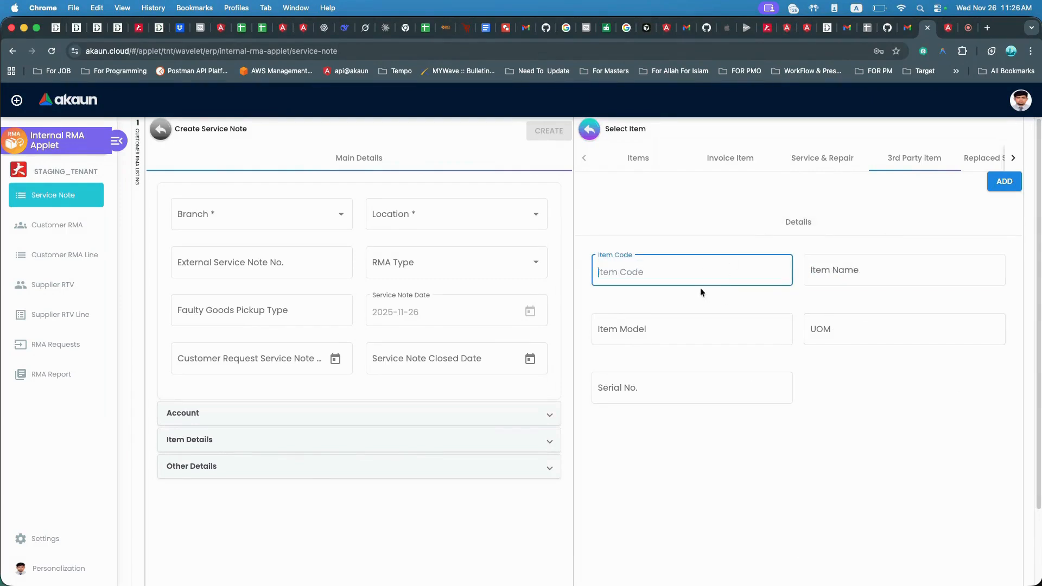
pyautogui.click(825, 270)
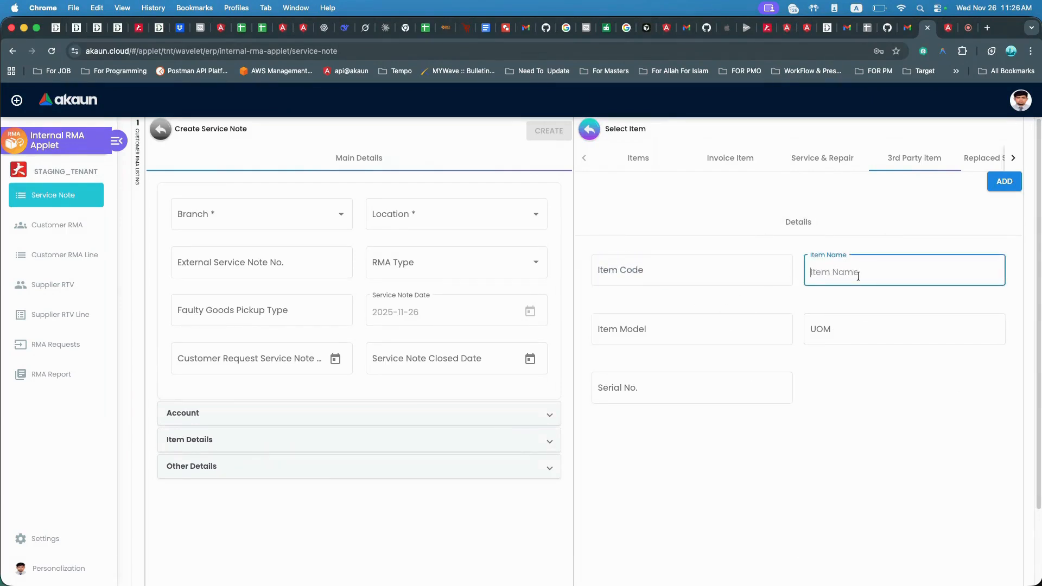
# View the Replaced Service Item tab of the item selector, then close the item selector.
pyautogui.click(975, 163)
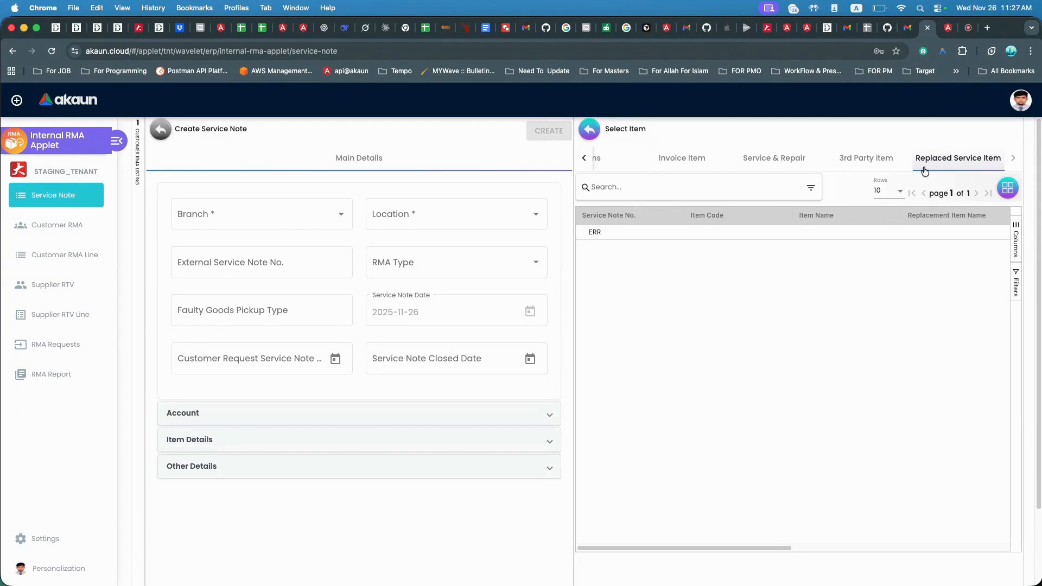
pyautogui.click(945, 164)
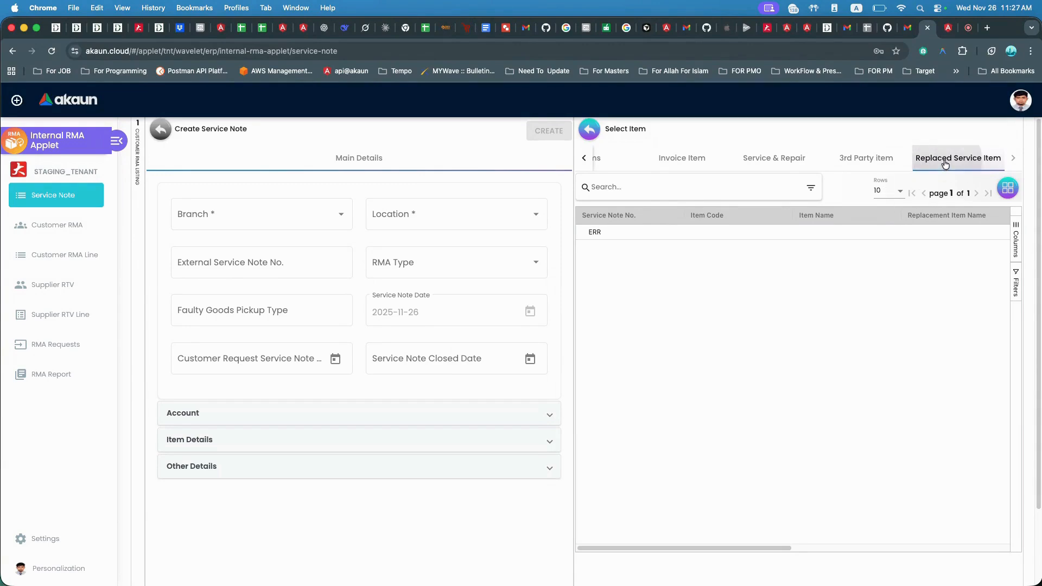
pyautogui.click(589, 135)
# Expand the Other Details section and inspect its Reason (Problem) and Remarks fields.
pyautogui.scroll(-1, 668, 447)
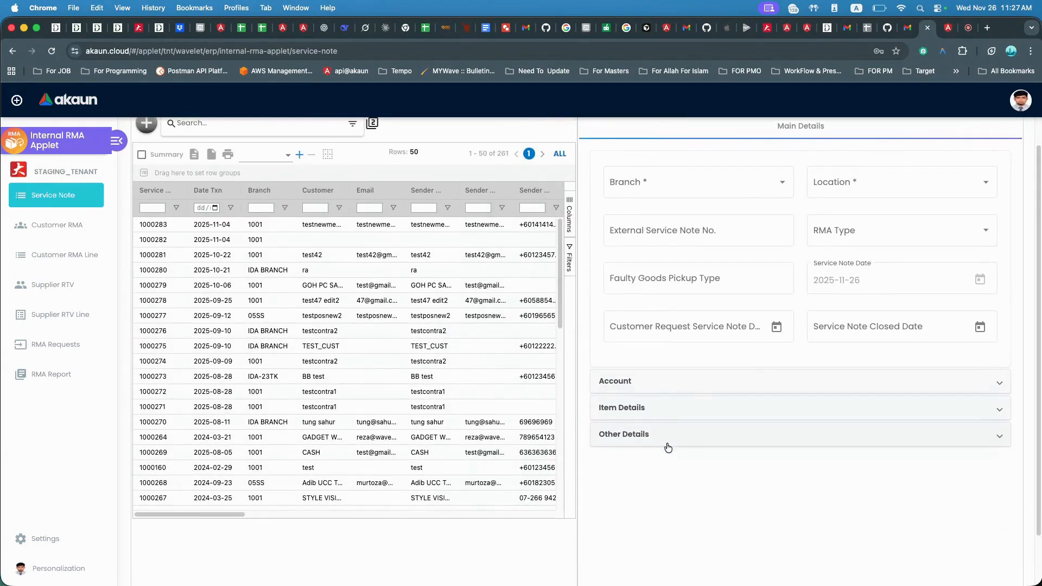
pyautogui.click(668, 447)
pyautogui.scroll(-3, 691, 431)
pyautogui.click(656, 345)
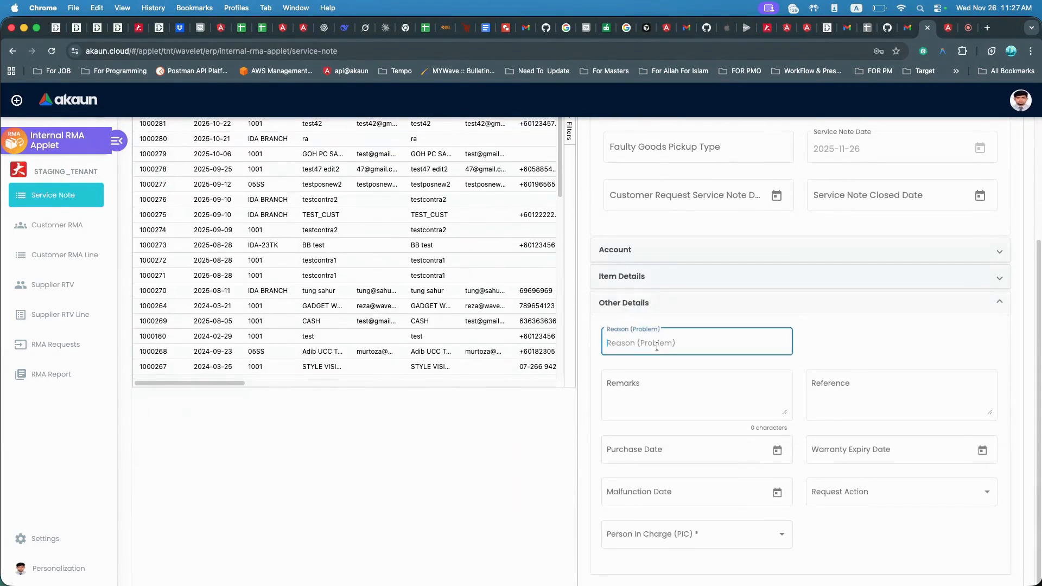
pyautogui.click(661, 391)
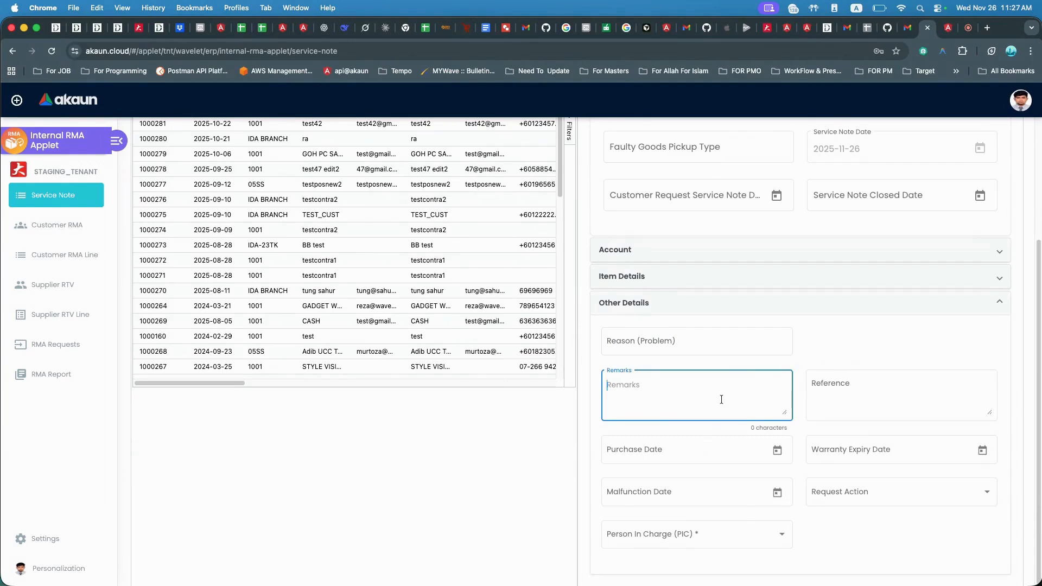
pyautogui.scroll(3, 721, 402)
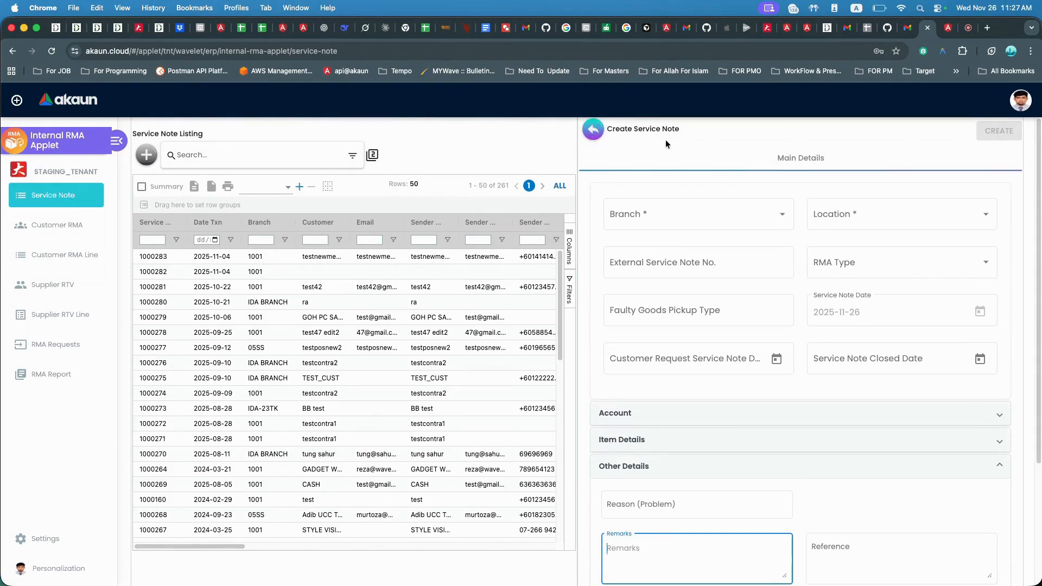
# Close the Create Service Note form and select a few rows in the Service Note listing.
pyautogui.click(593, 131)
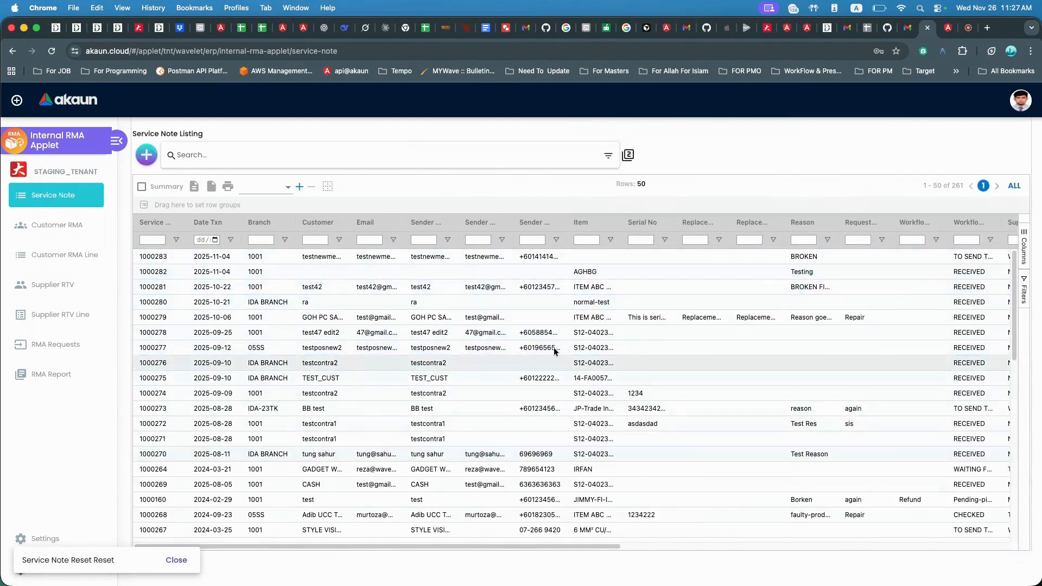
pyautogui.click(253, 258)
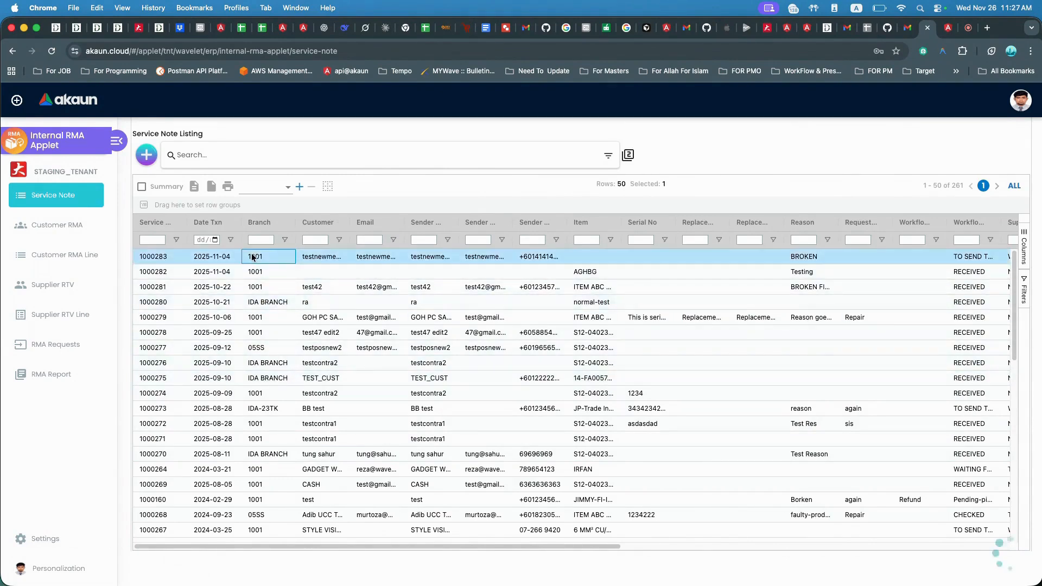
pyautogui.click(562, 293)
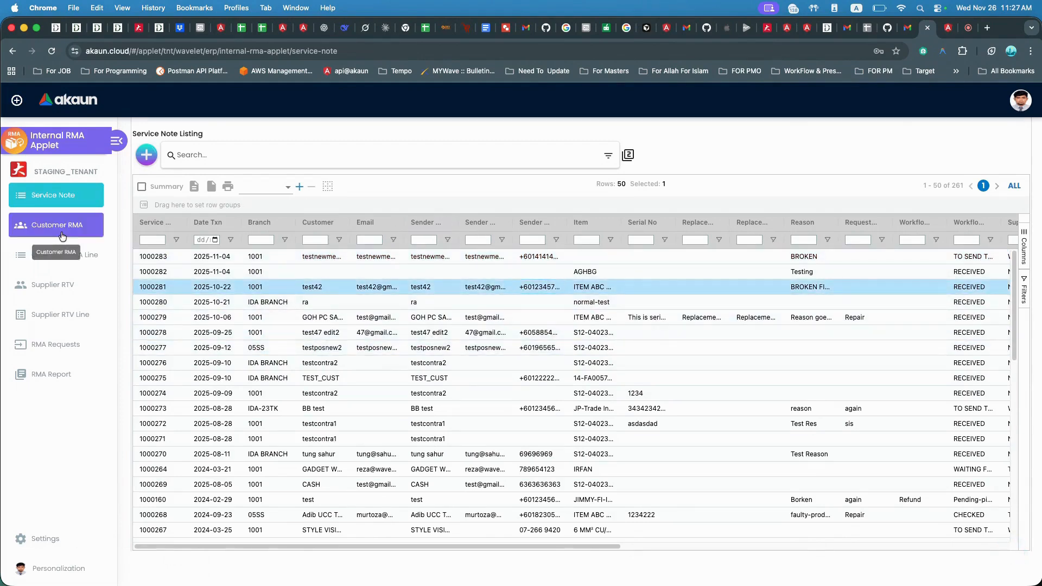
pyautogui.click(63, 199)
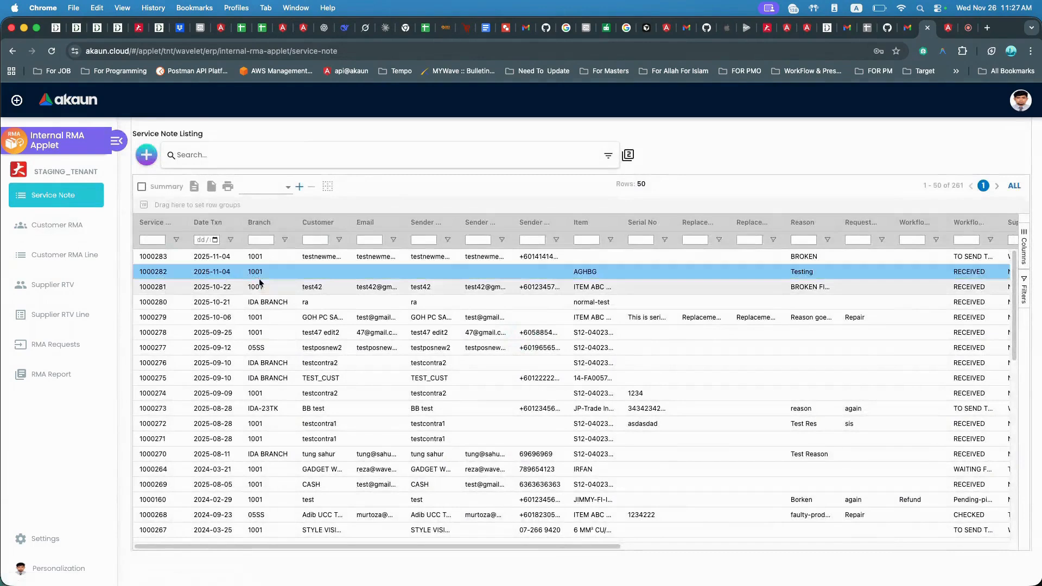
pyautogui.click(259, 282)
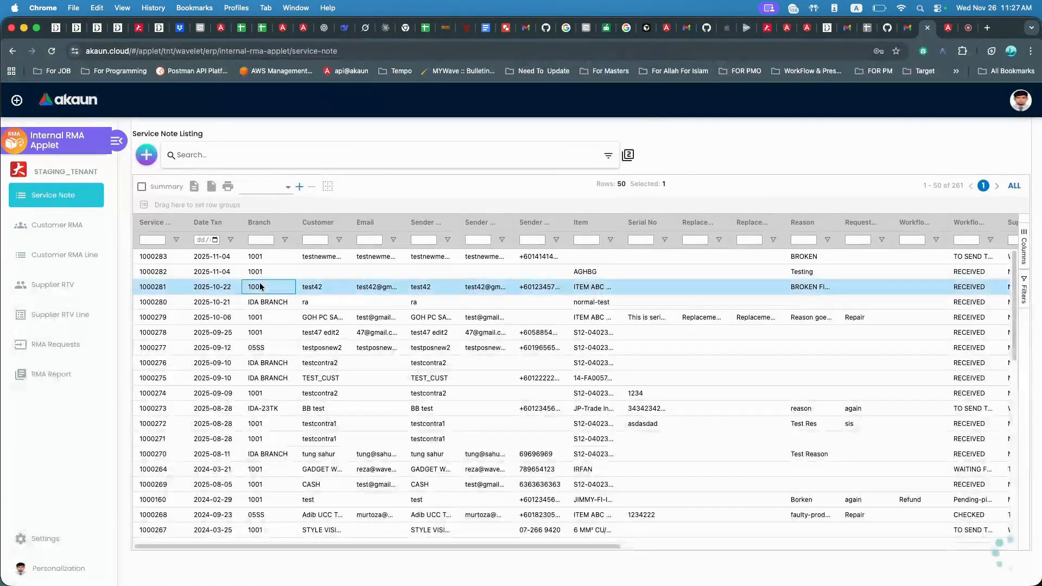
# Switch to the akaun.com browser tab and open service note 1000004 for editing.
pyautogui.click(51, 52)
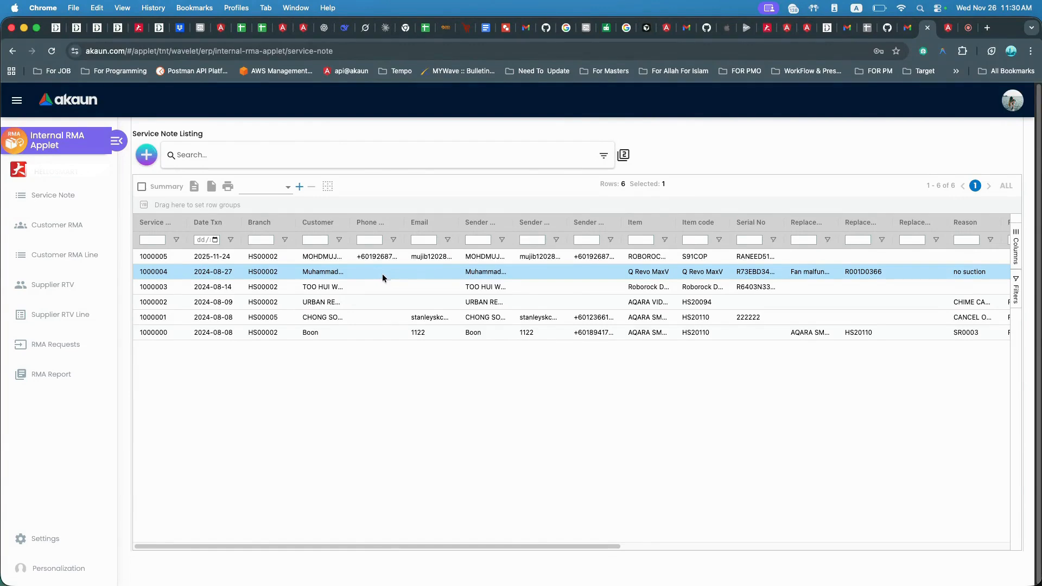
pyautogui.click(320, 274)
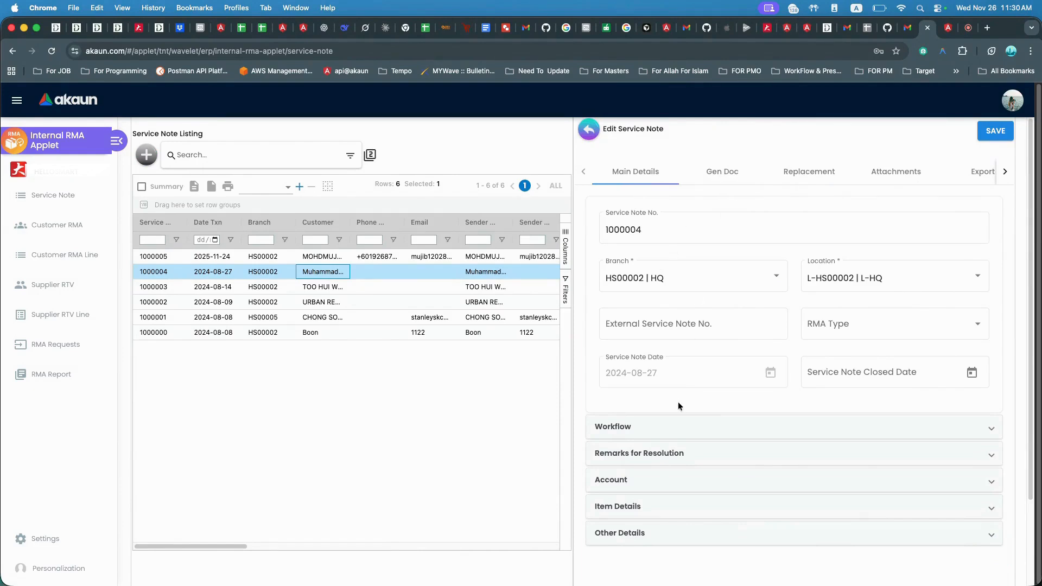
# Expand the Workflow section and review its Internal Workflow Status, Resolution and log table.
pyautogui.scroll(-1, 631, 387)
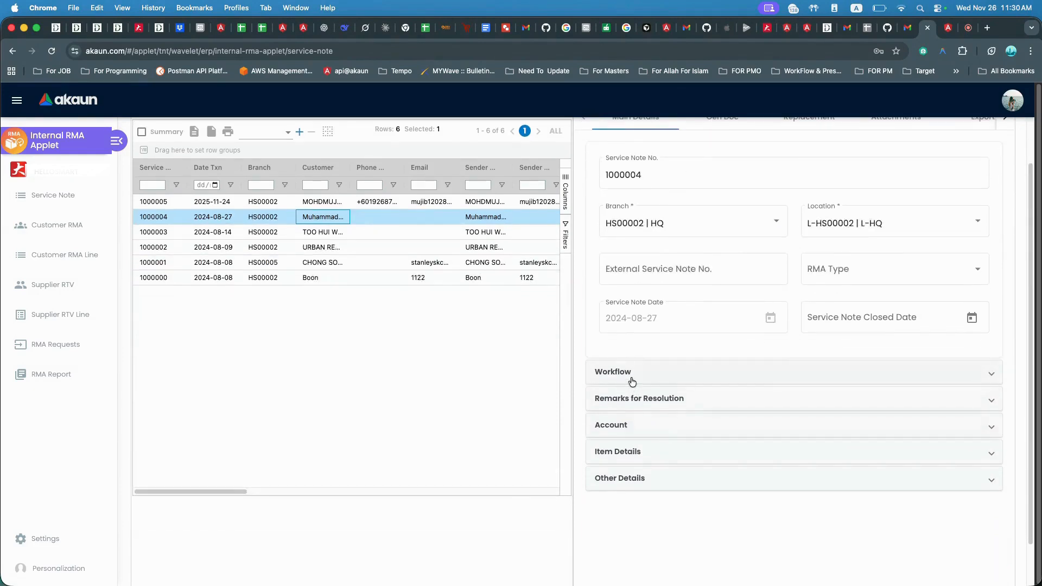
pyautogui.click(632, 379)
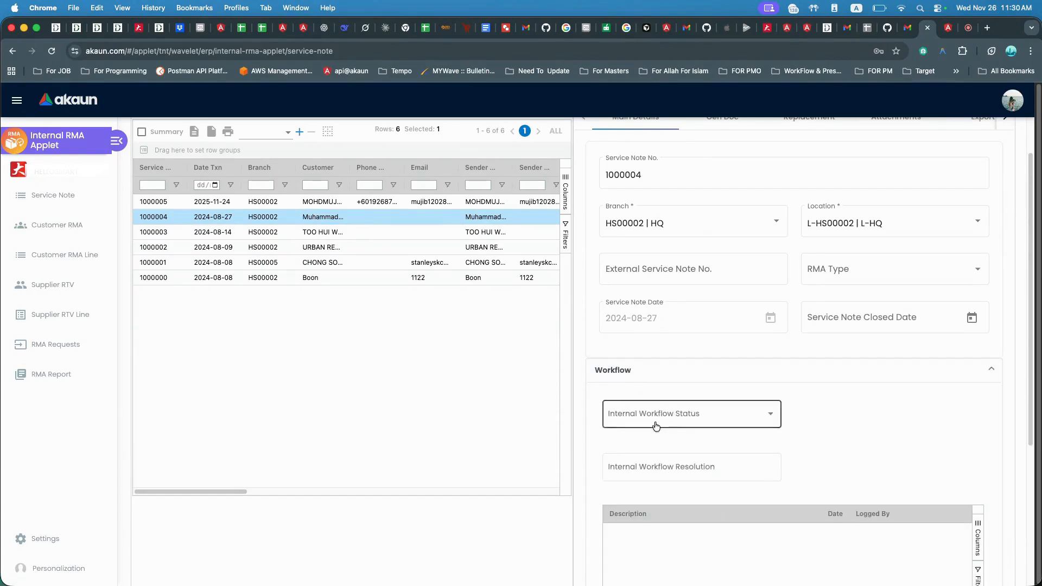
pyautogui.scroll(-1, 658, 430)
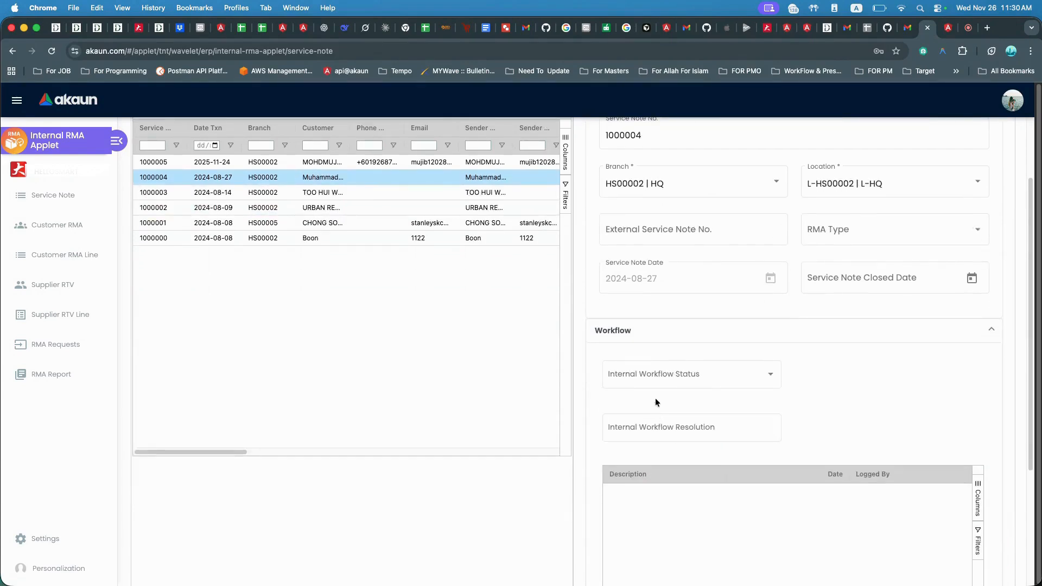
pyautogui.click(659, 379)
pyautogui.click(675, 400)
pyautogui.scroll(-2, 675, 403)
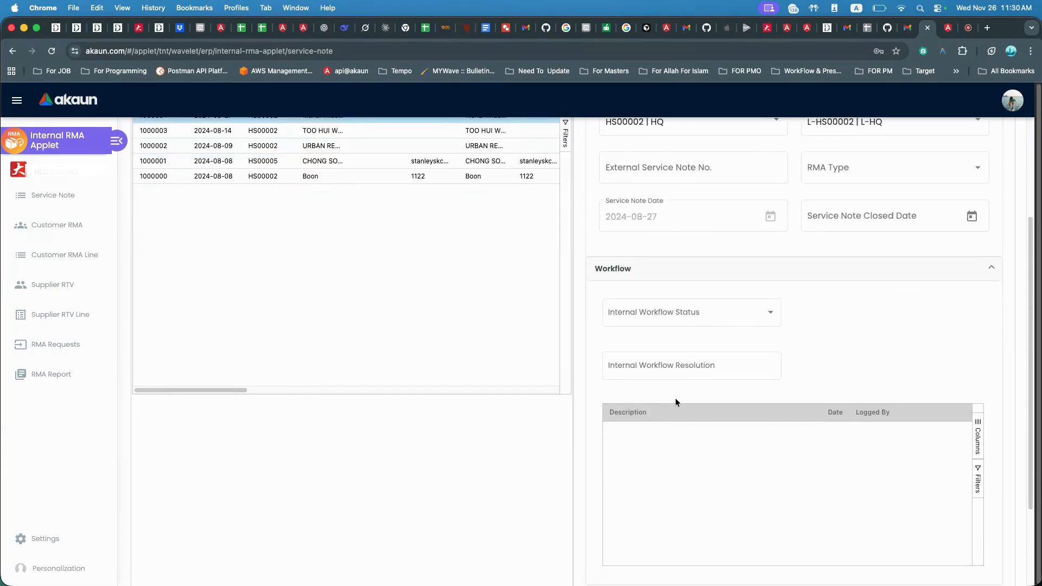
pyautogui.scroll(-4, 676, 400)
# Expand Remarks for Resolution to inspect its add-remark field and log, then collapse both sections.
pyautogui.click(640, 478)
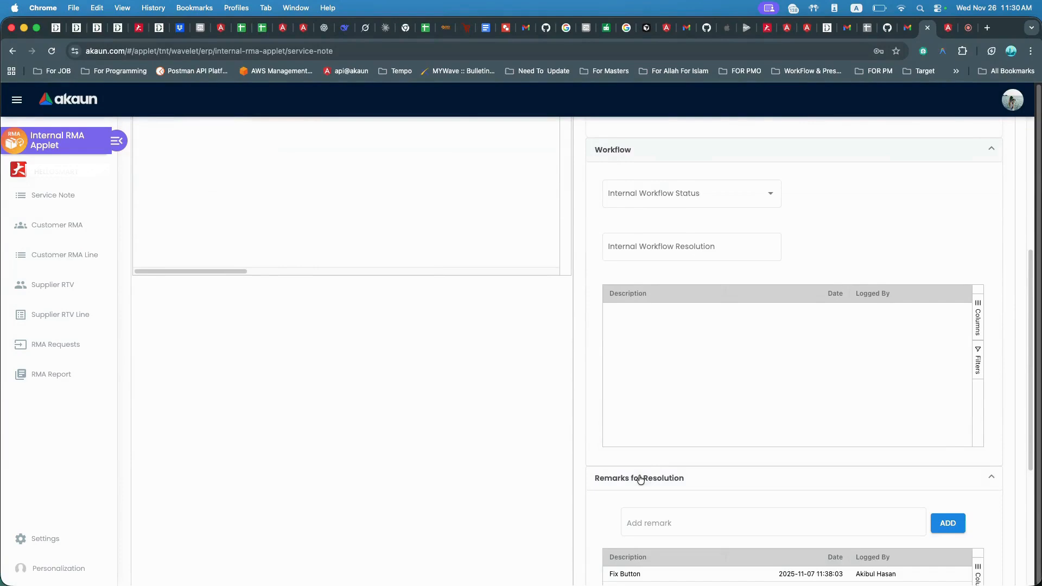
pyautogui.scroll(-4, 659, 444)
pyautogui.click(638, 337)
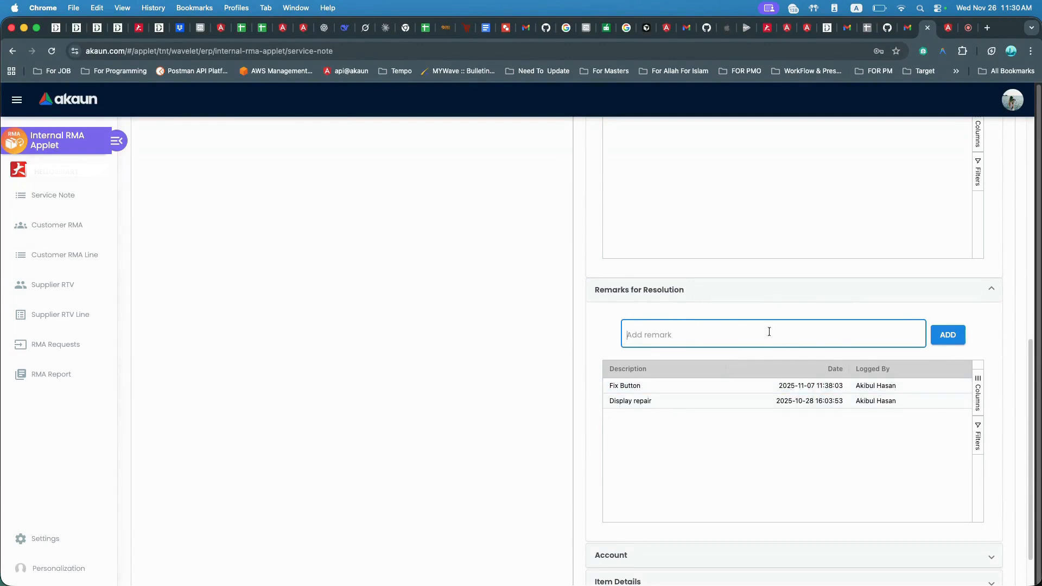
pyautogui.scroll(-1, 742, 395)
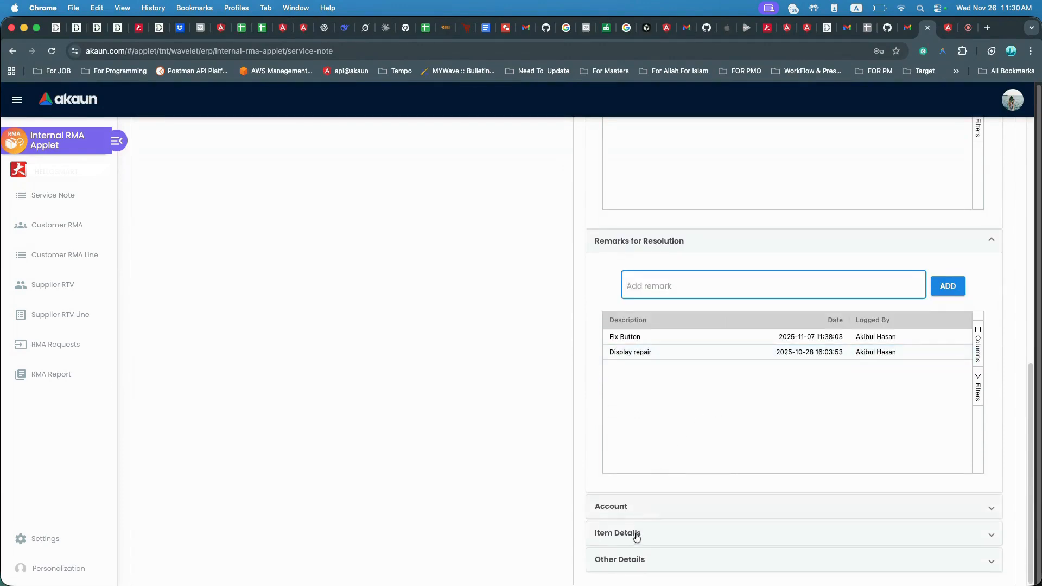
pyautogui.scroll(10, 644, 482)
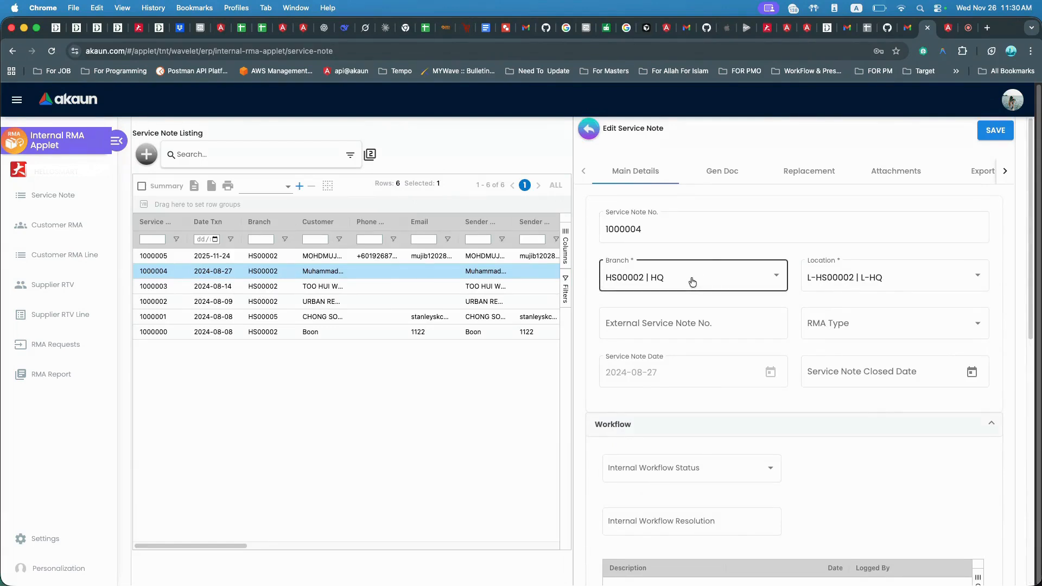
pyautogui.click(713, 427)
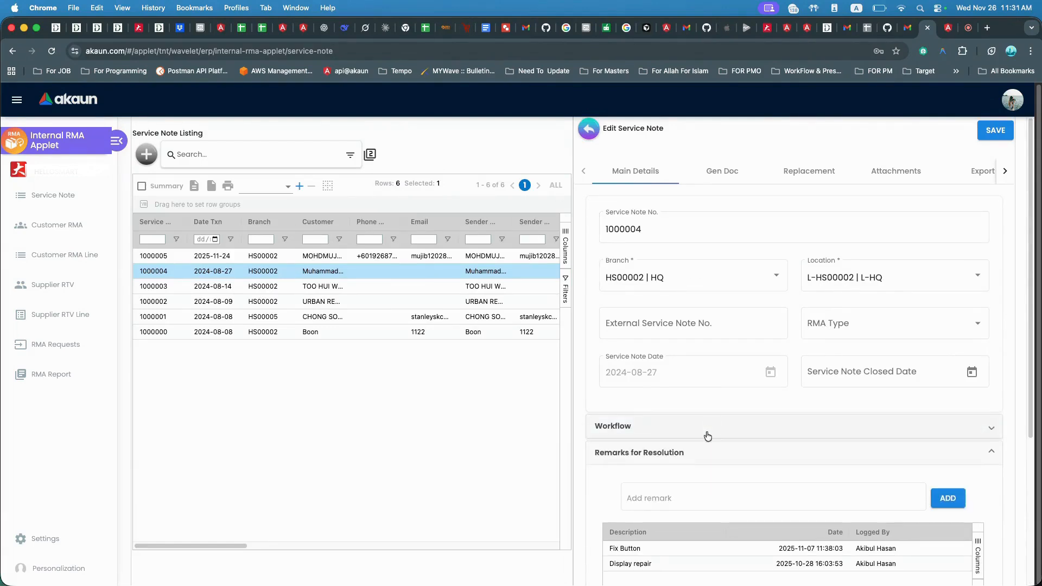
pyautogui.click(680, 454)
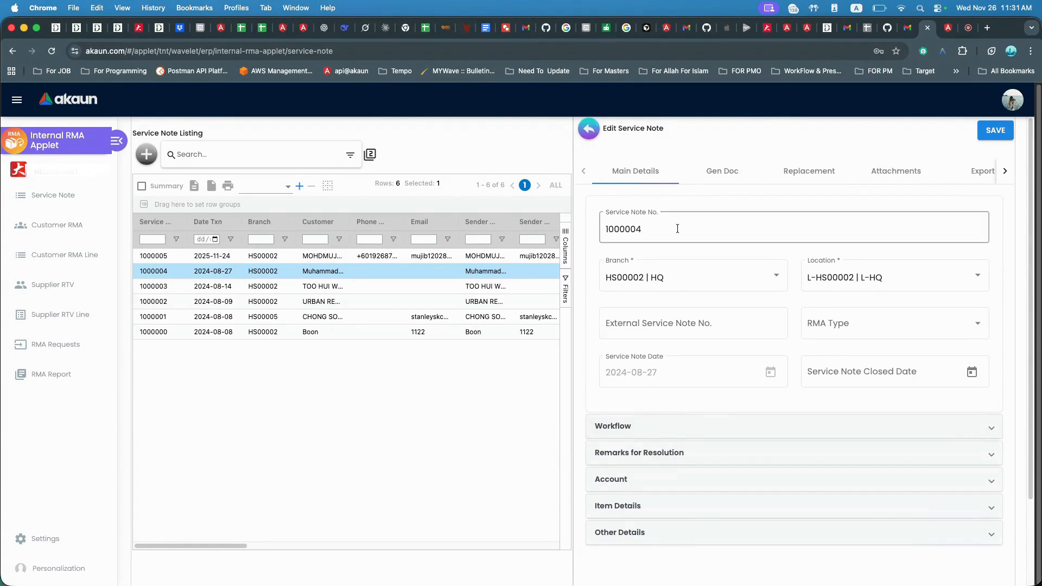
# Browse the Gen Doc tab's Job Sheet, Invoice, Receipt Voucher and Payment Voucher views.
pyautogui.click(715, 172)
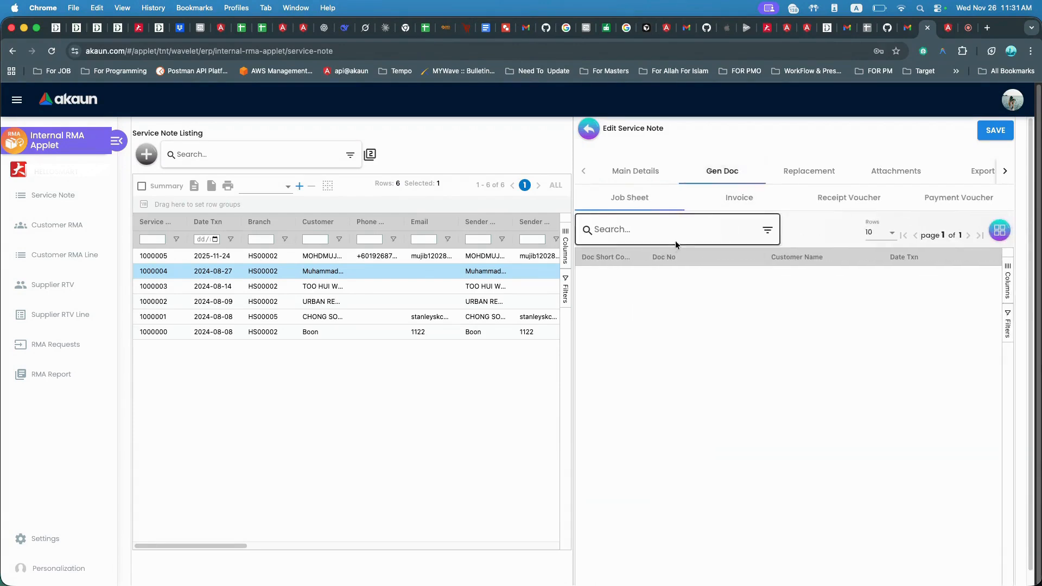
pyautogui.click(726, 205)
pyautogui.click(755, 207)
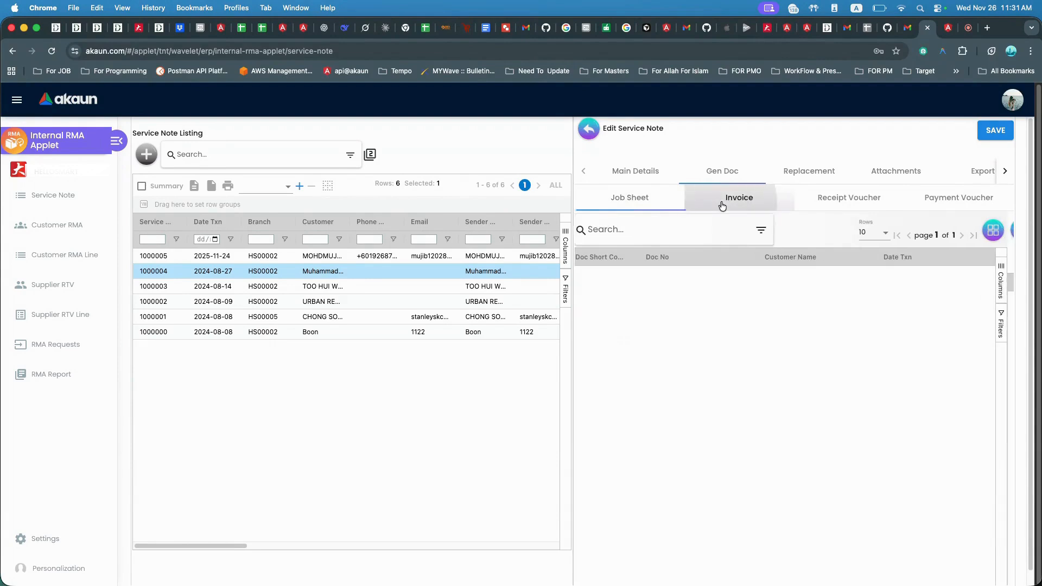
pyautogui.click(819, 197)
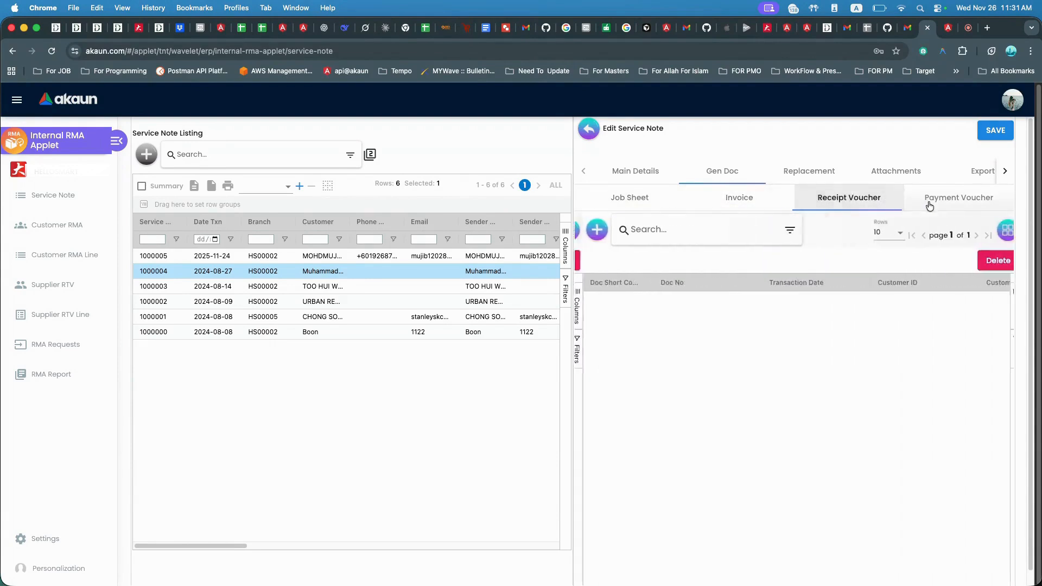
# Open the Replacement tab and review its Replacement Details and Replacement Tracking views, highlighting the Requested RMA Item heading.
pyautogui.click(808, 171)
pyautogui.click(682, 199)
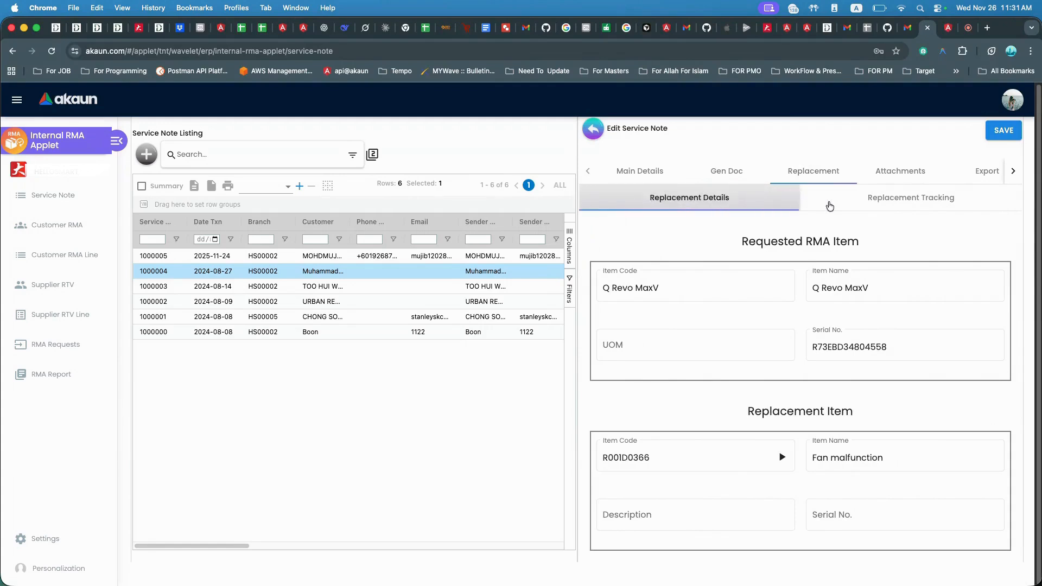
pyautogui.click(854, 206)
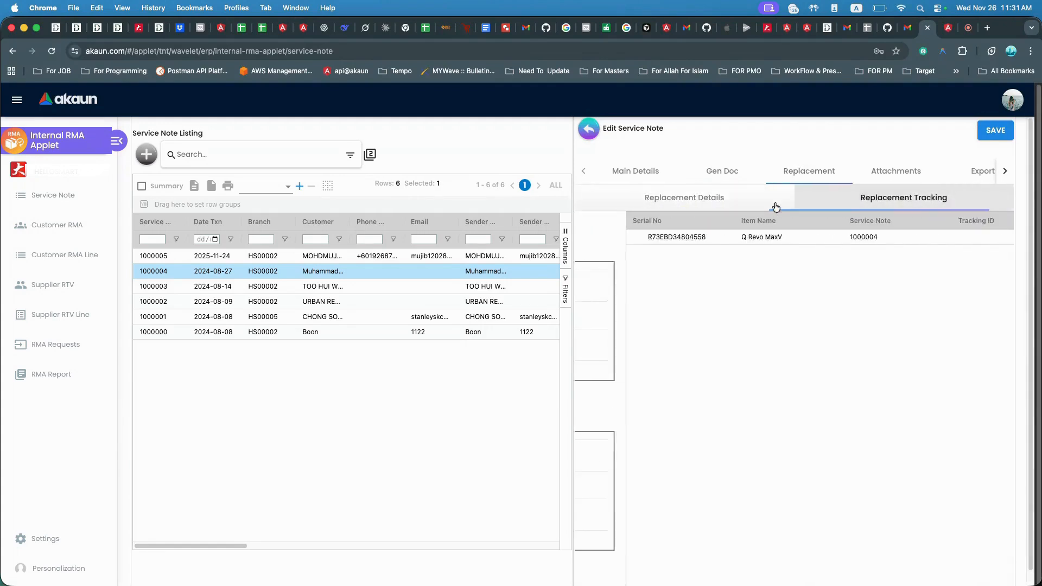
pyautogui.click(702, 200)
pyautogui.click(692, 295)
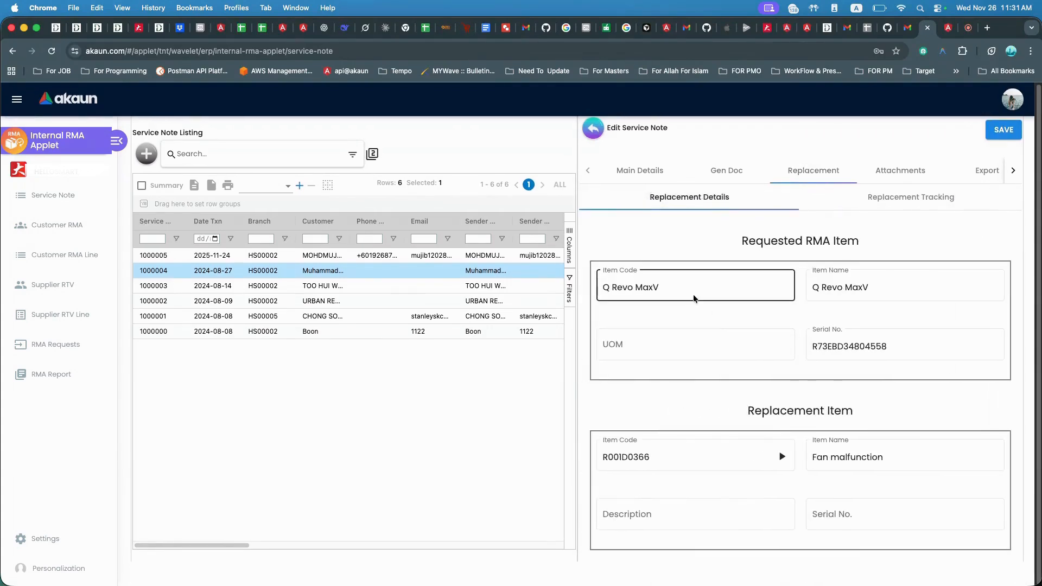
pyautogui.click(746, 244)
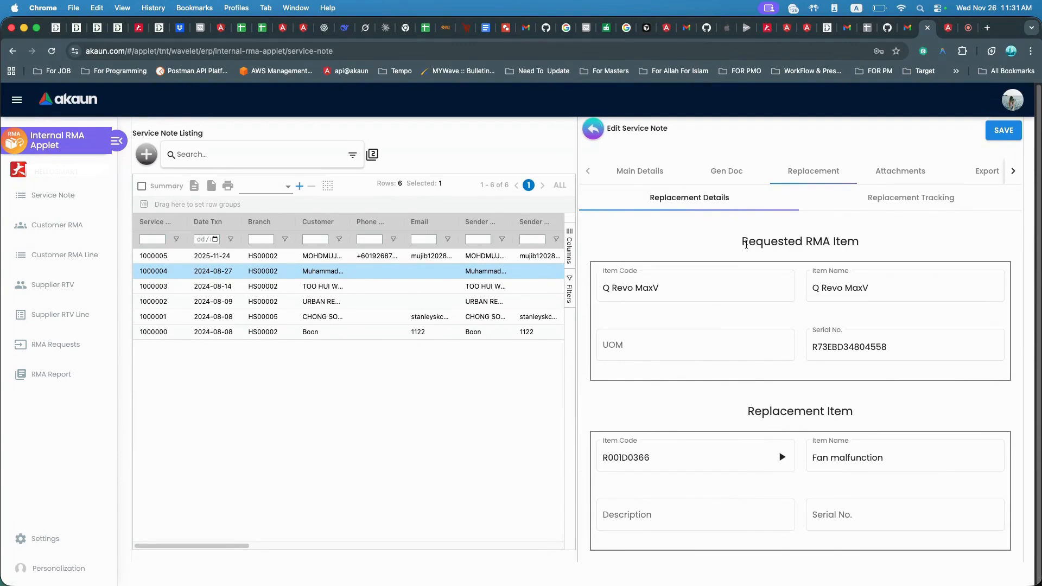
pyautogui.moveTo(742, 243); pyautogui.dragTo(900, 246)
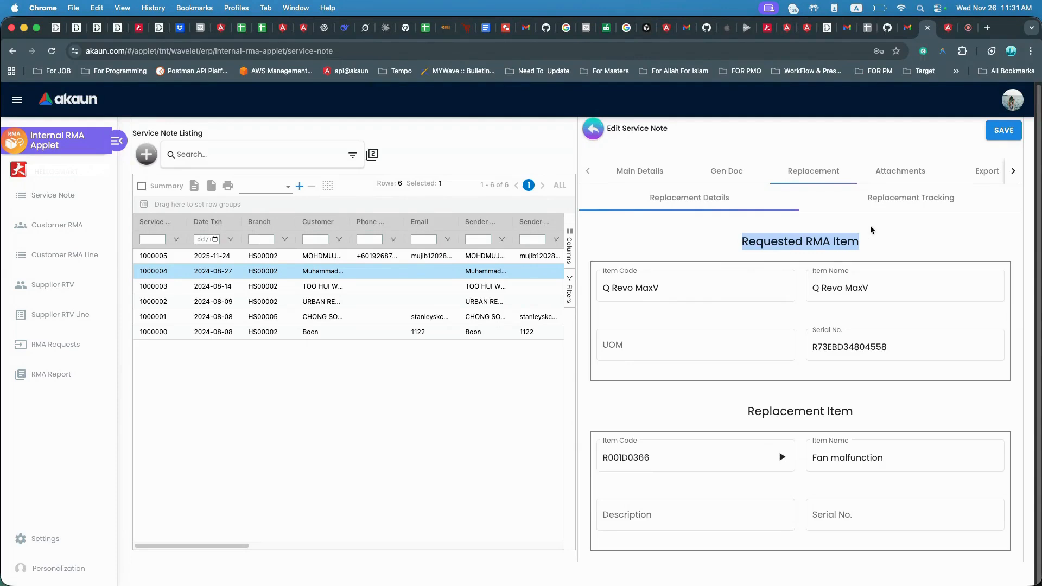
# Switch to the Replacement Tracking view, then open the service note's Attachments tab.
pyautogui.click(881, 198)
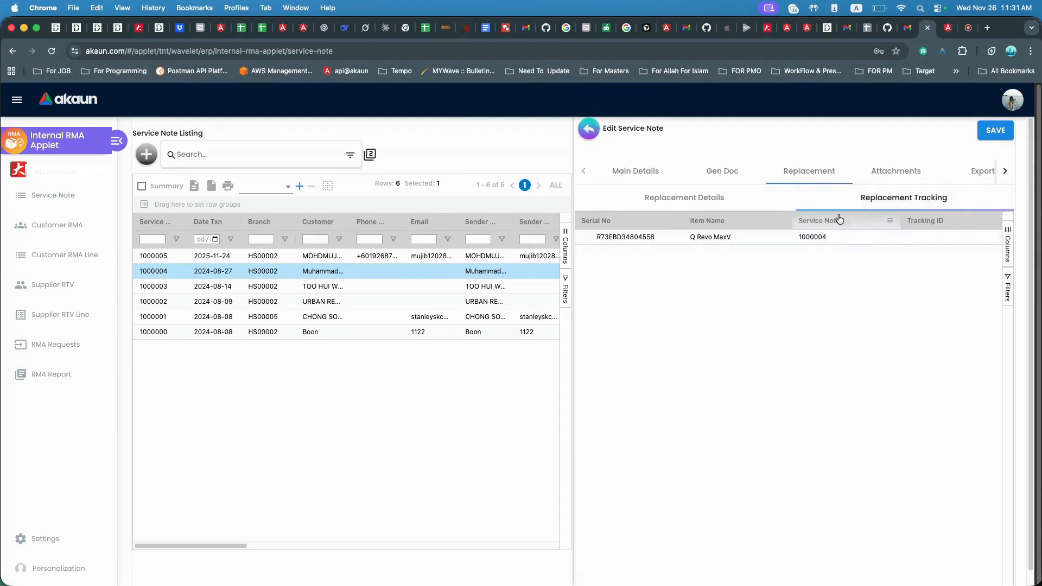
pyautogui.click(865, 181)
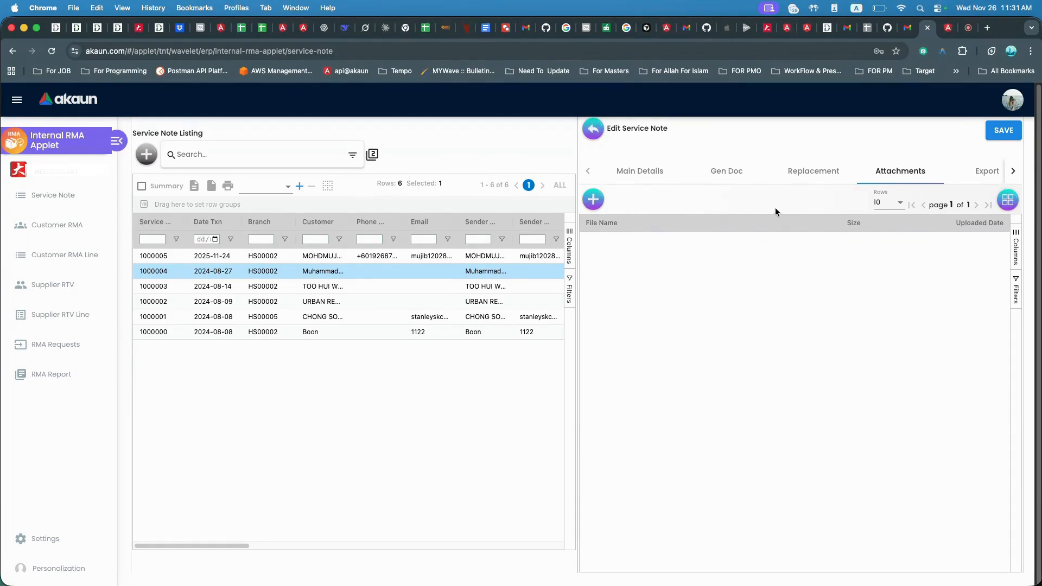
# Export the service note as PDF using the Service_Note19-11 printable format.
pyautogui.click(979, 173)
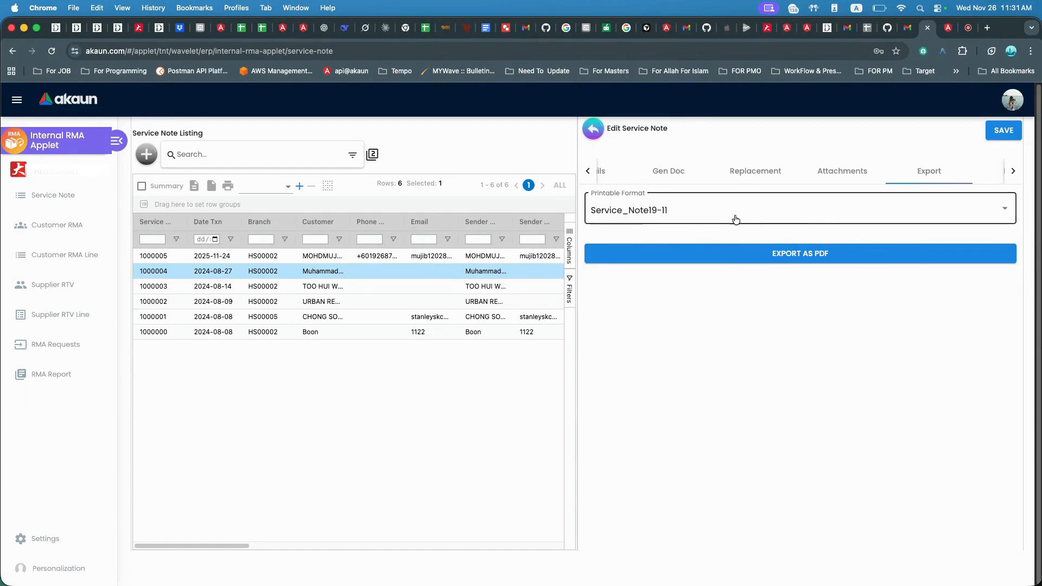
pyautogui.click(785, 259)
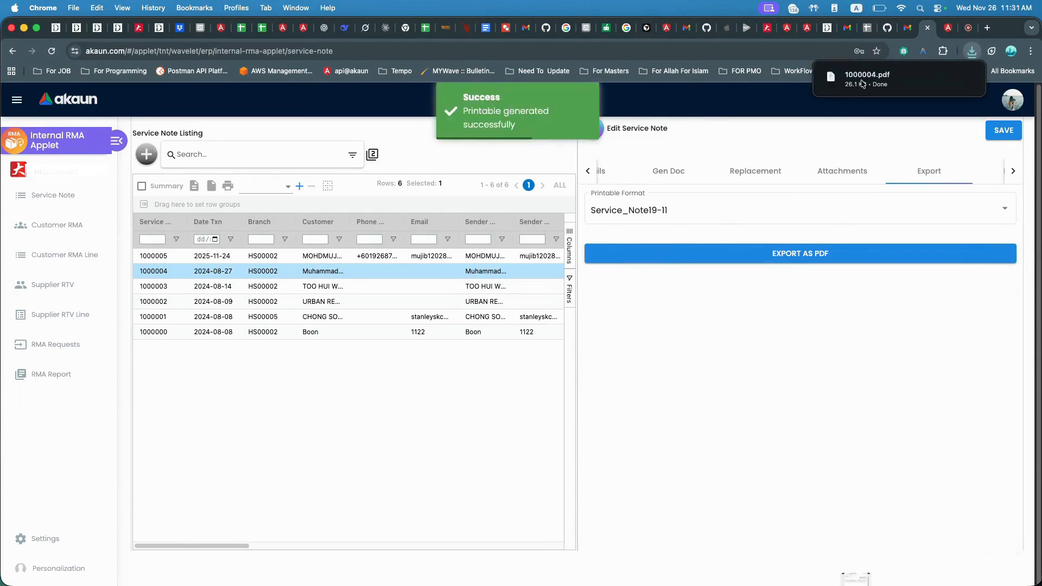
pyautogui.moveTo(860, 85)
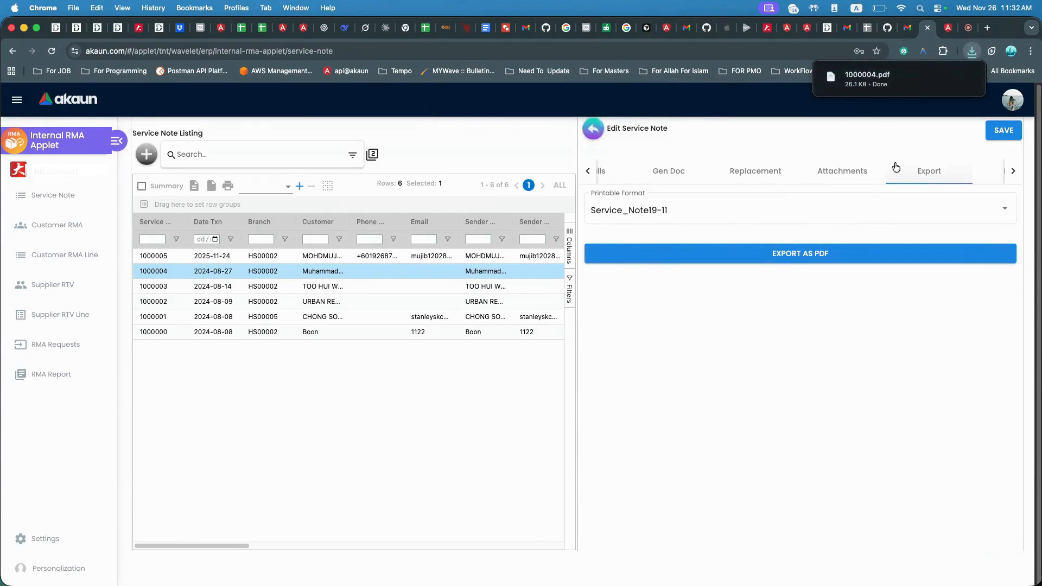
# Open the service note's Events tab, then close the service note editor.
pyautogui.click(988, 179)
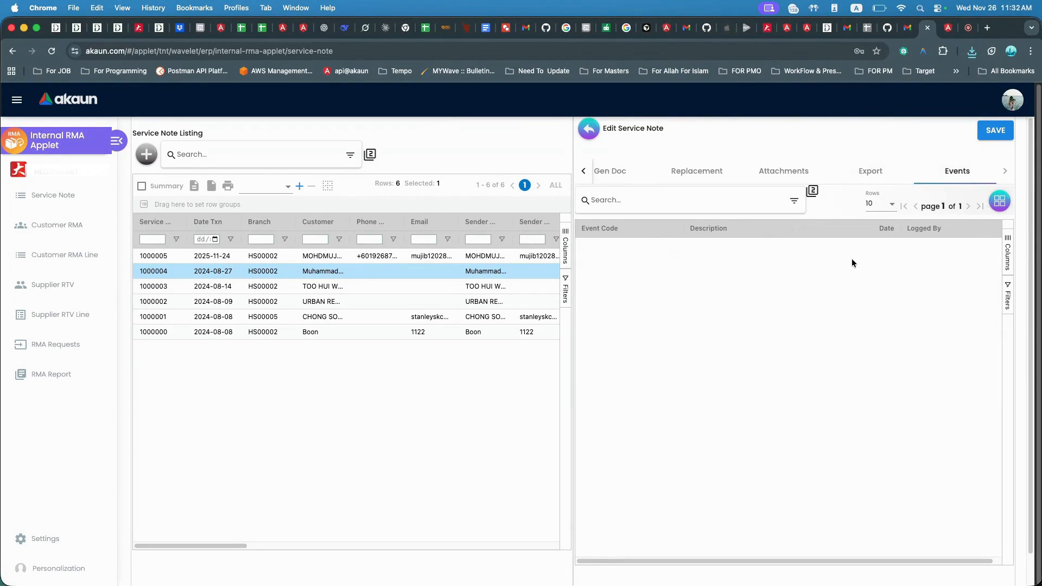
pyautogui.click(586, 130)
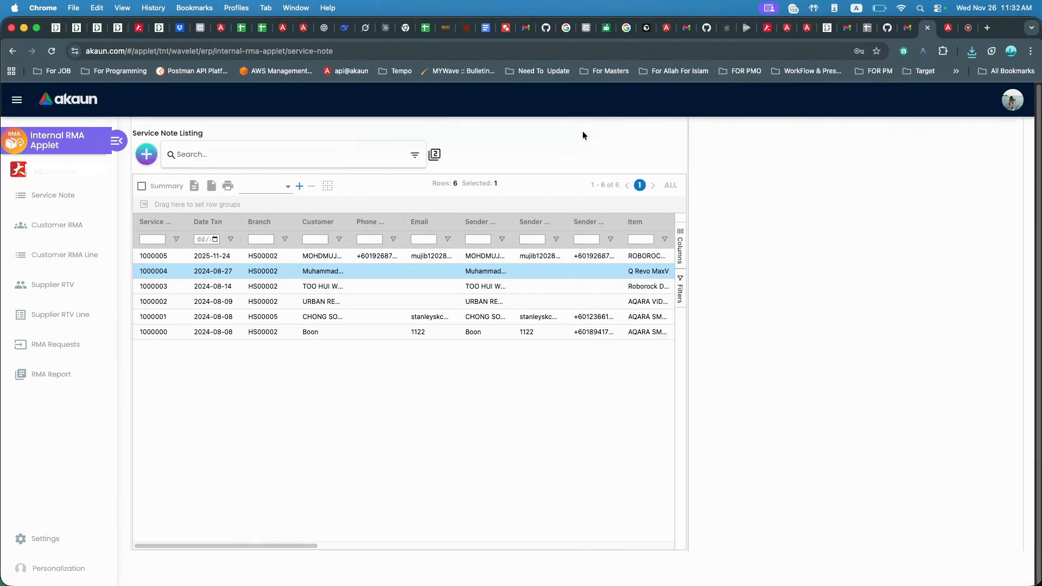
# Start a new Customer RMA and browse its Main Details fields, opening the Branch list without choosing a branch.
pyautogui.click(70, 226)
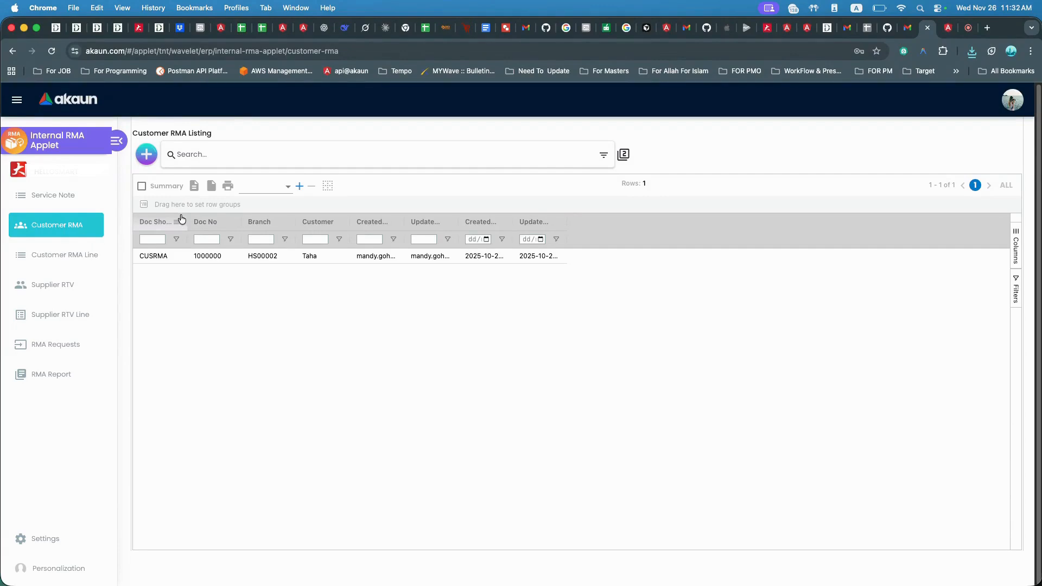
pyautogui.click(151, 154)
pyautogui.click(628, 210)
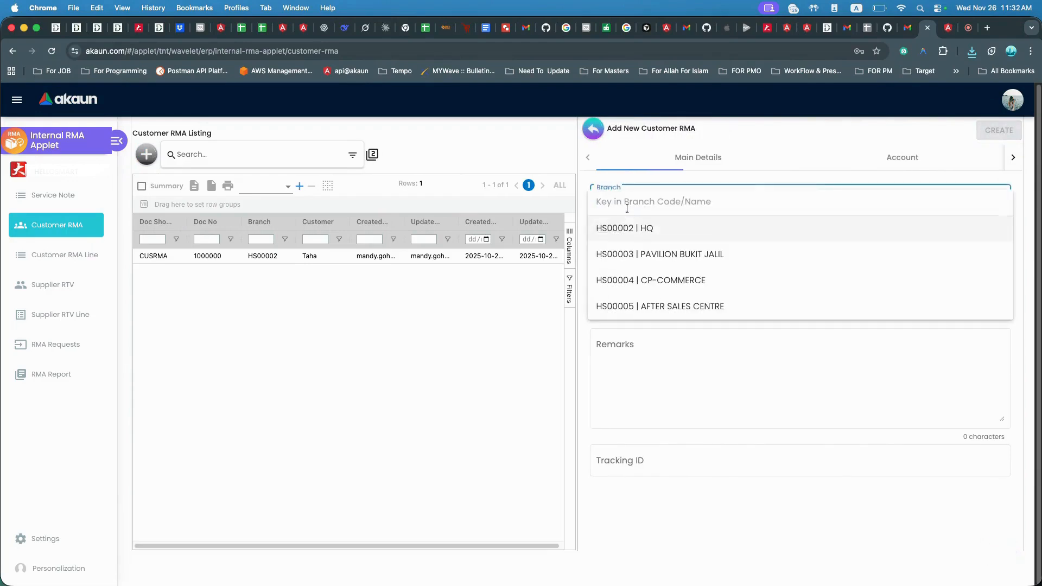
pyautogui.click(555, 314)
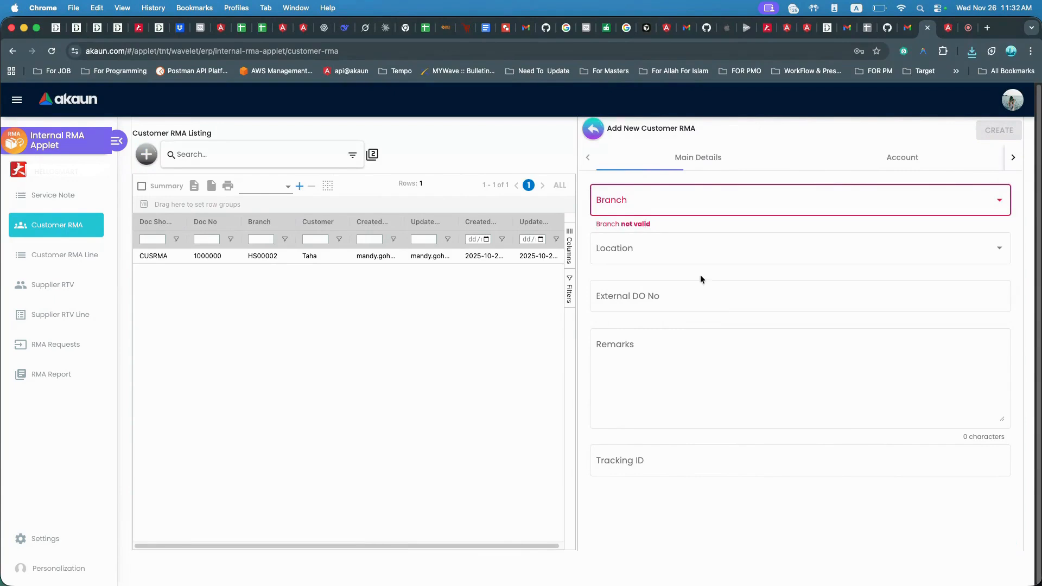
pyautogui.click(670, 293)
pyautogui.click(651, 348)
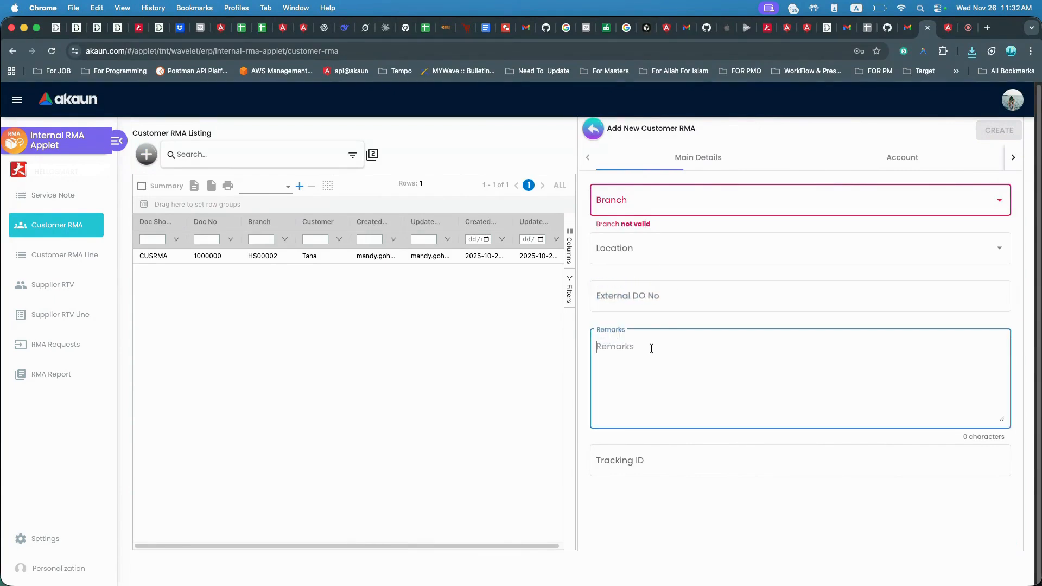
pyautogui.click(614, 456)
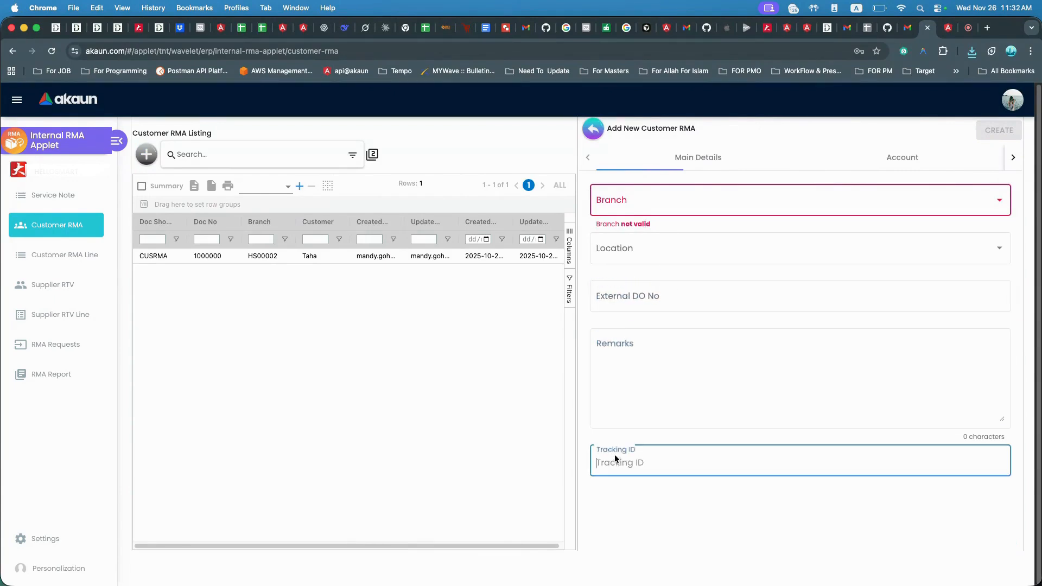
pyautogui.click(681, 156)
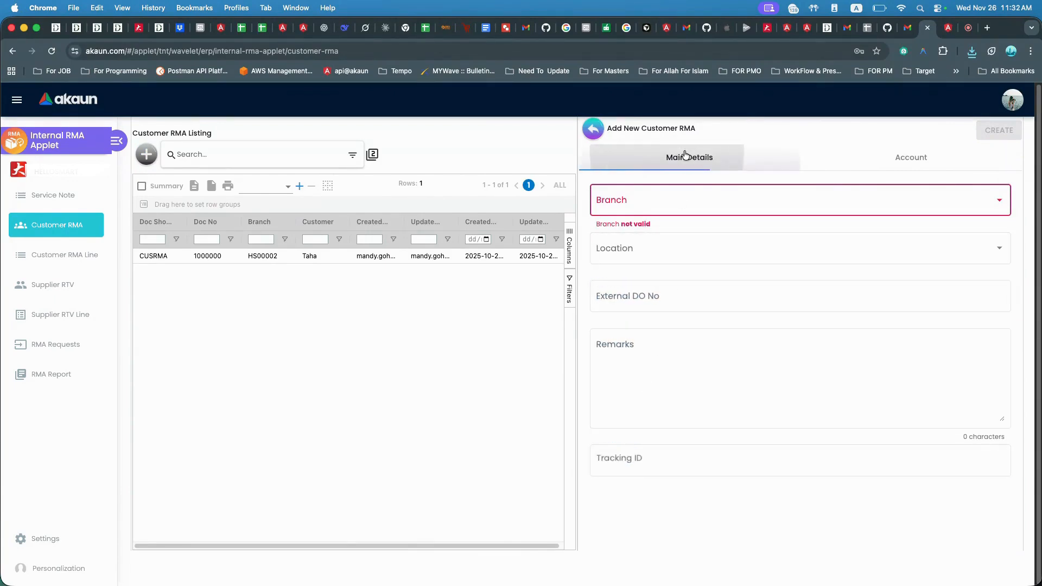
# Open the Account tab and pick a customer as the Entity Id of the new Customer RMA.
pyautogui.click(900, 159)
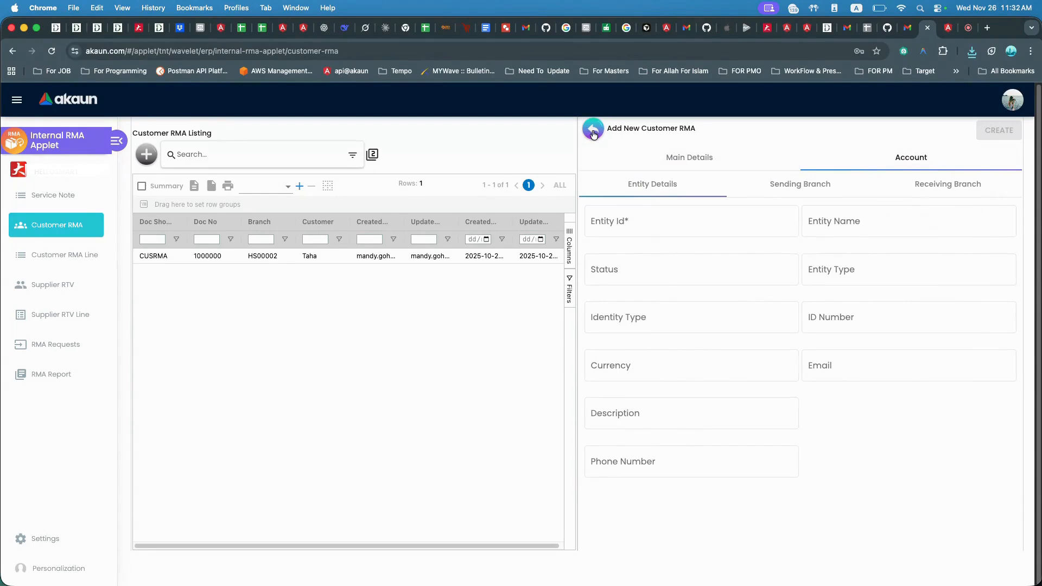
pyautogui.click(640, 227)
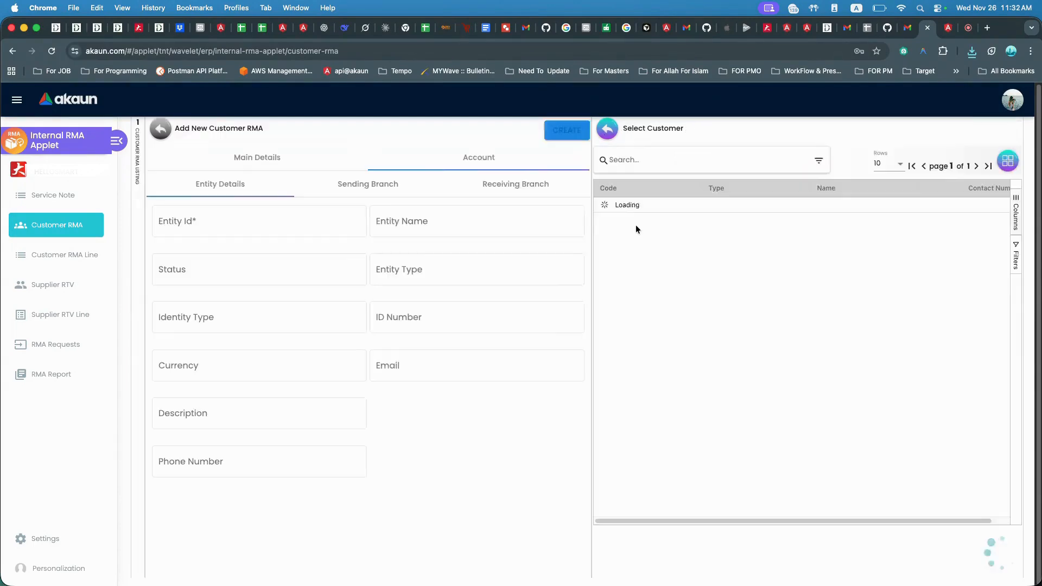
pyautogui.click(624, 224)
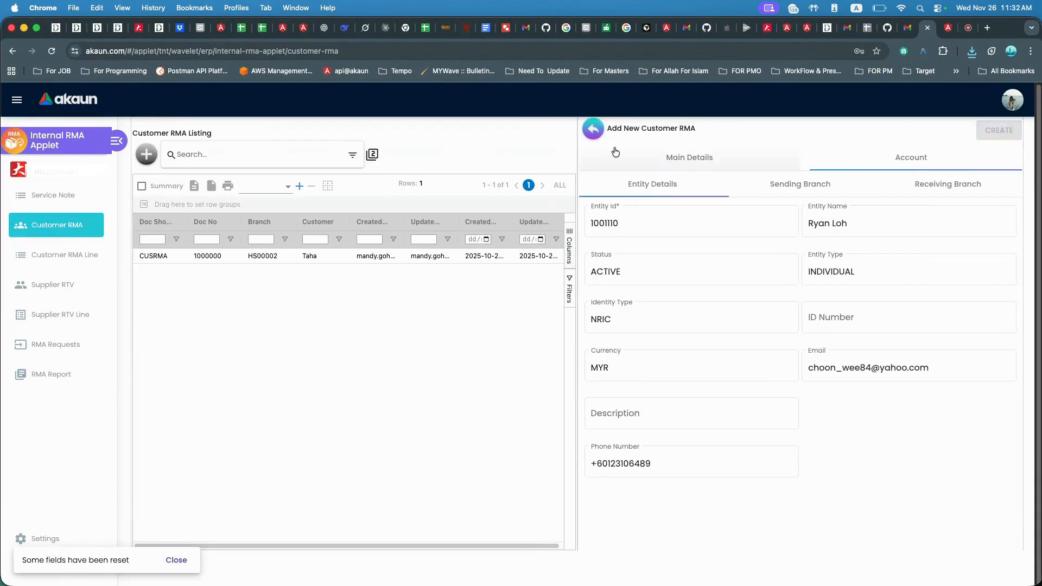
# Select the customer's billing address on the Sending Branch tab of the new Customer RMA.
pyautogui.click(839, 184)
pyautogui.click(934, 188)
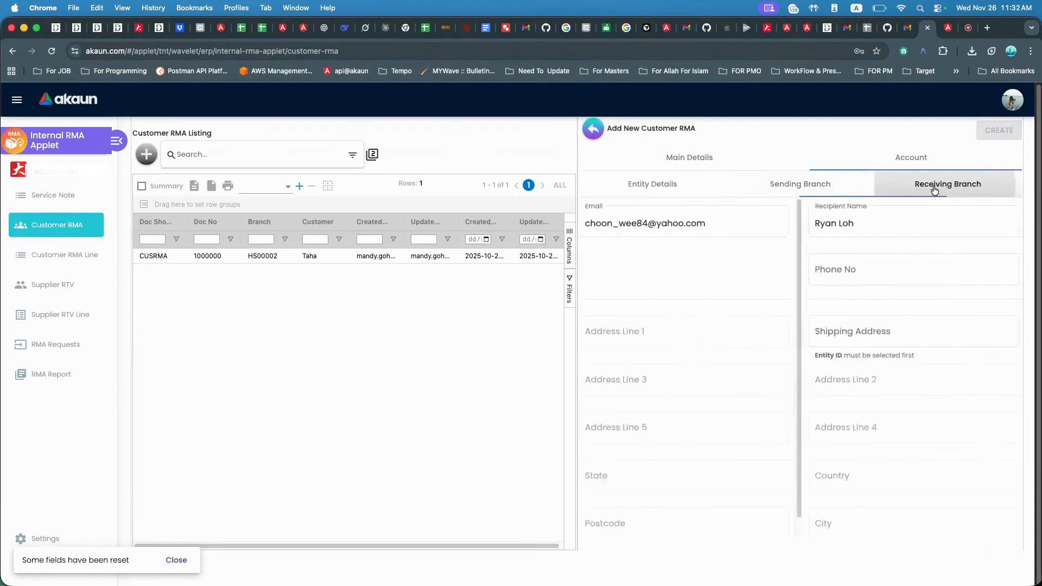
pyautogui.click(783, 194)
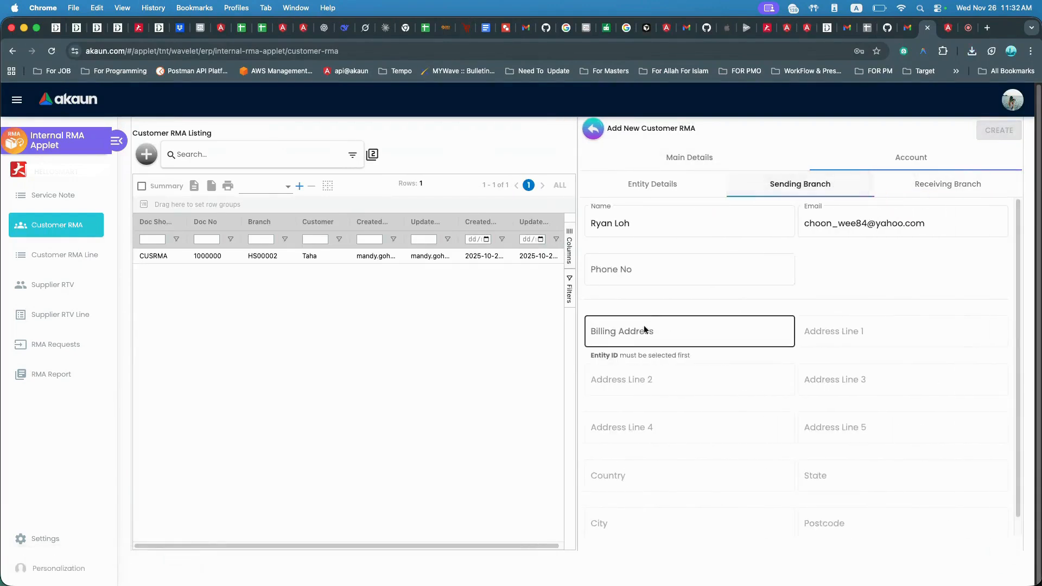
pyautogui.click(610, 338)
pyautogui.click(623, 199)
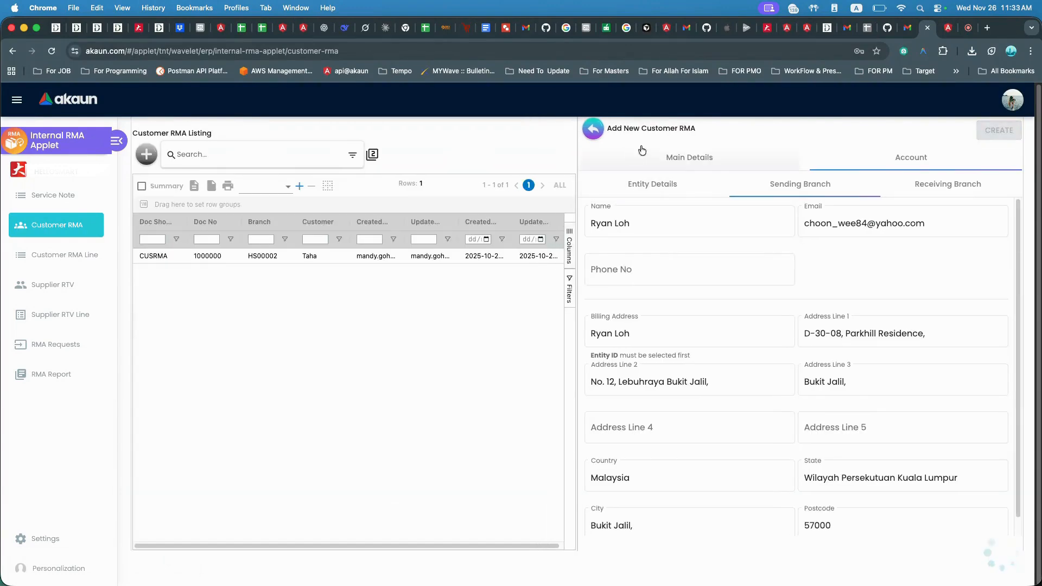
# Select the customer's shipping address on the Receiving Branch tab of the new Customer RMA.
pyautogui.click(930, 190)
pyautogui.click(621, 337)
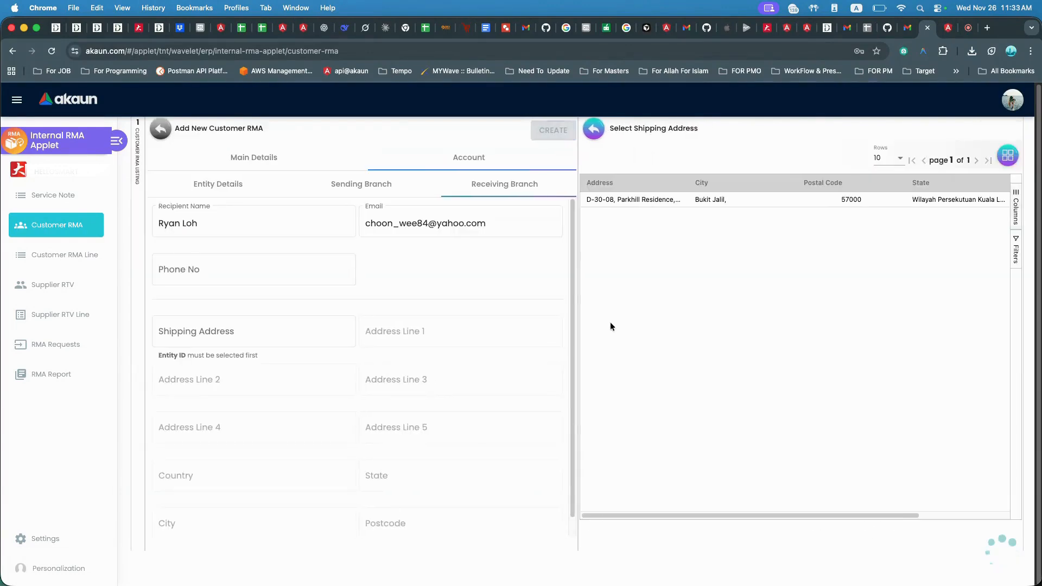
pyautogui.click(623, 200)
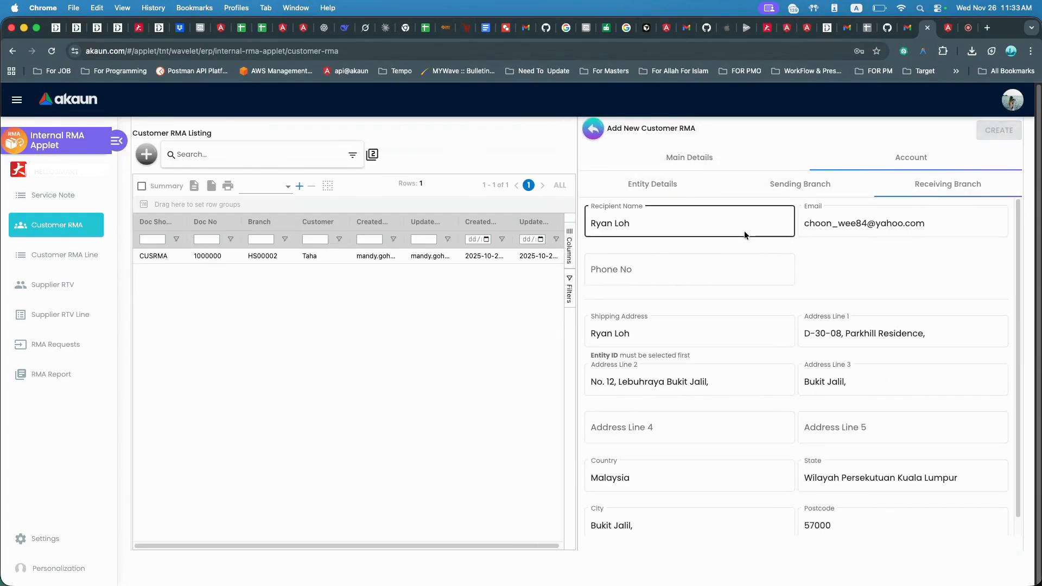
# Leave the new Customer RMA unsaved and open the existing Customer RMA 1000000's Lines tab.
pyautogui.click(593, 133)
pyautogui.click(436, 255)
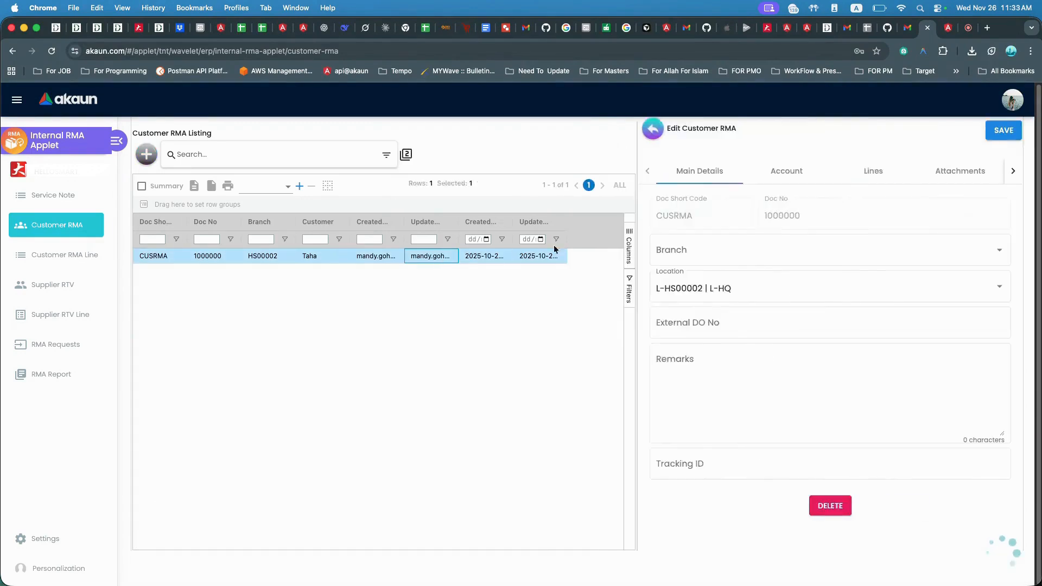
pyautogui.click(811, 173)
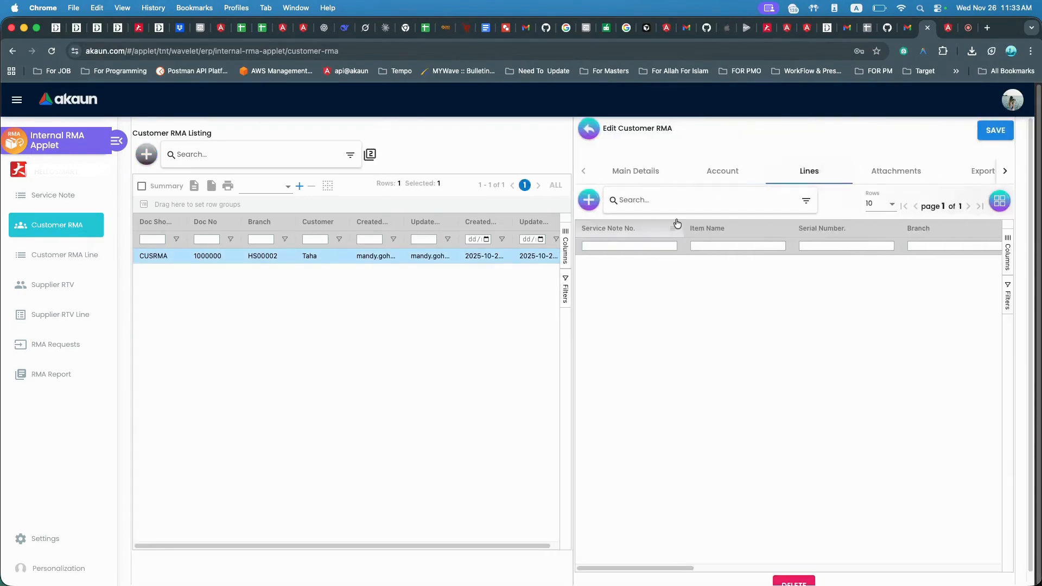
# Open Add Service Note for the lines, view its Search and Add New Service Note tabs, then close it.
pyautogui.click(589, 200)
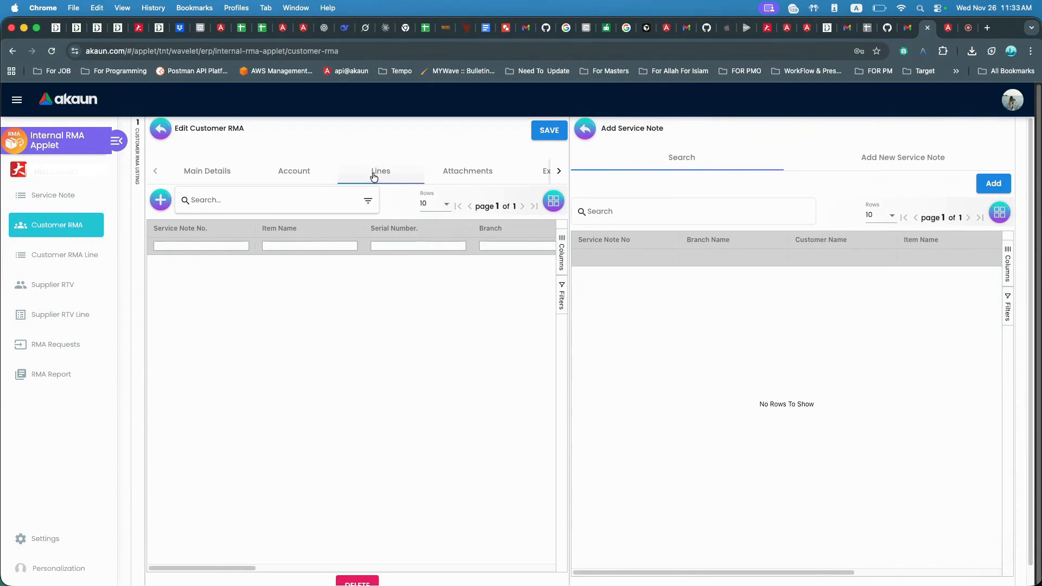
pyautogui.click(614, 210)
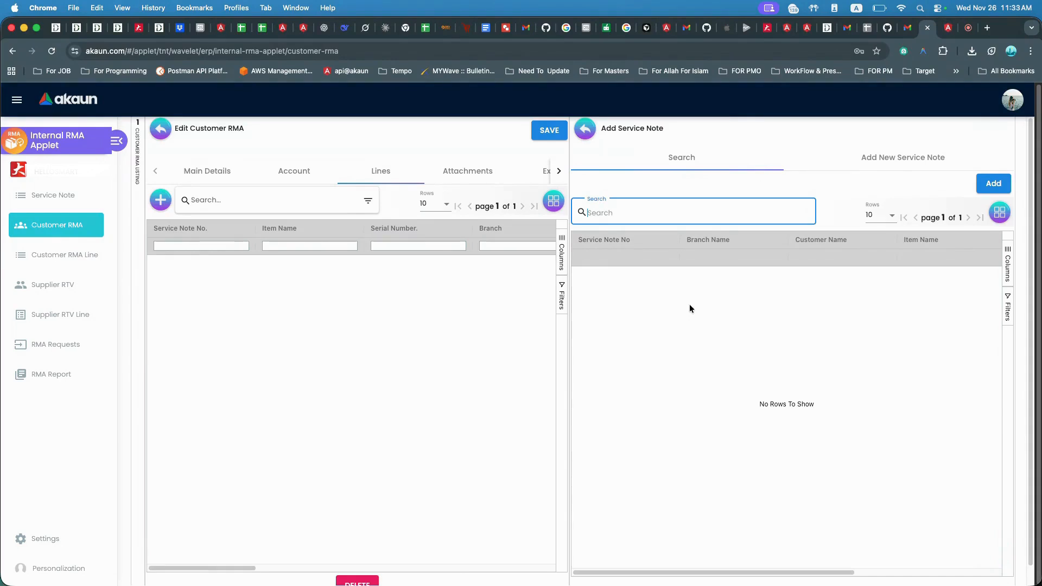
pyautogui.click(887, 163)
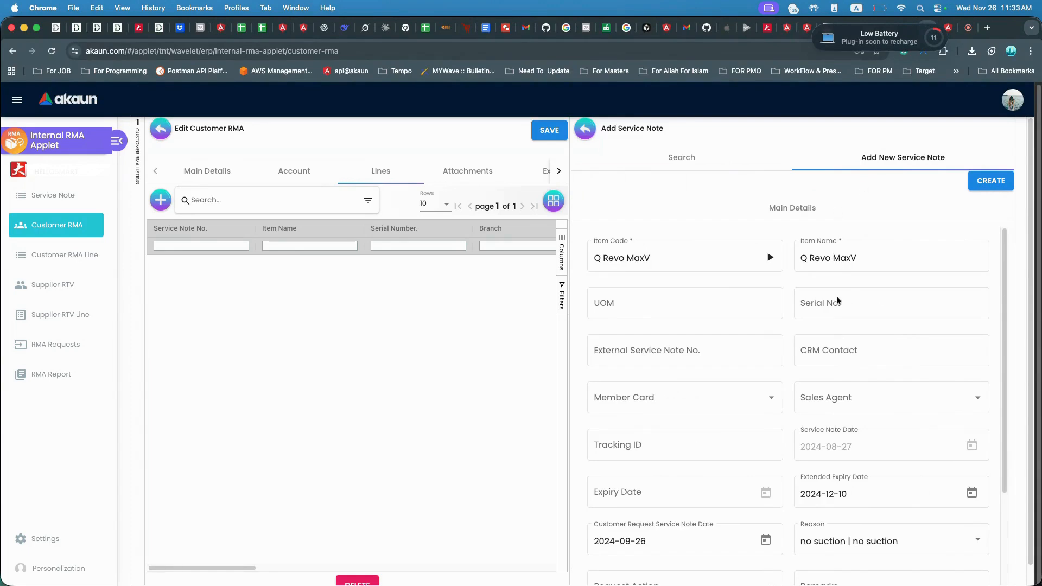
pyautogui.click(585, 129)
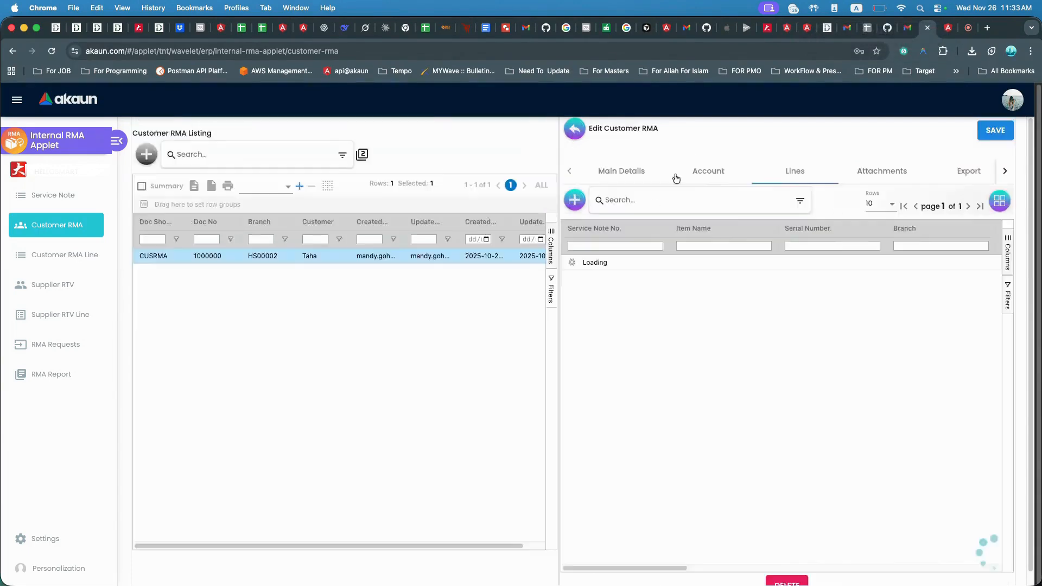
# Browse the Customer RMA's Attachments, Export and Events tabs, then close the record.
pyautogui.click(875, 171)
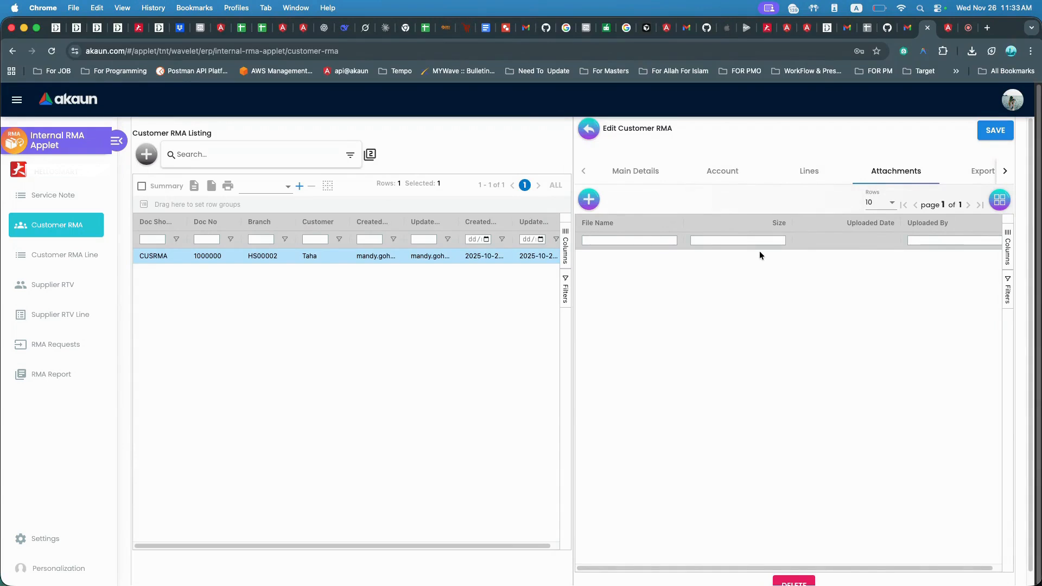
pyautogui.click(960, 172)
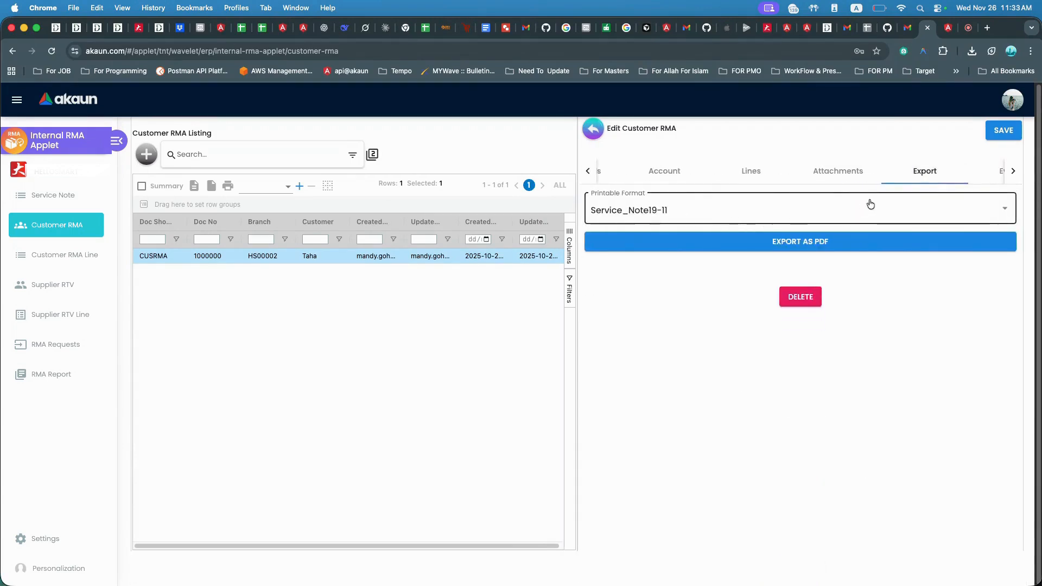
pyautogui.click(977, 171)
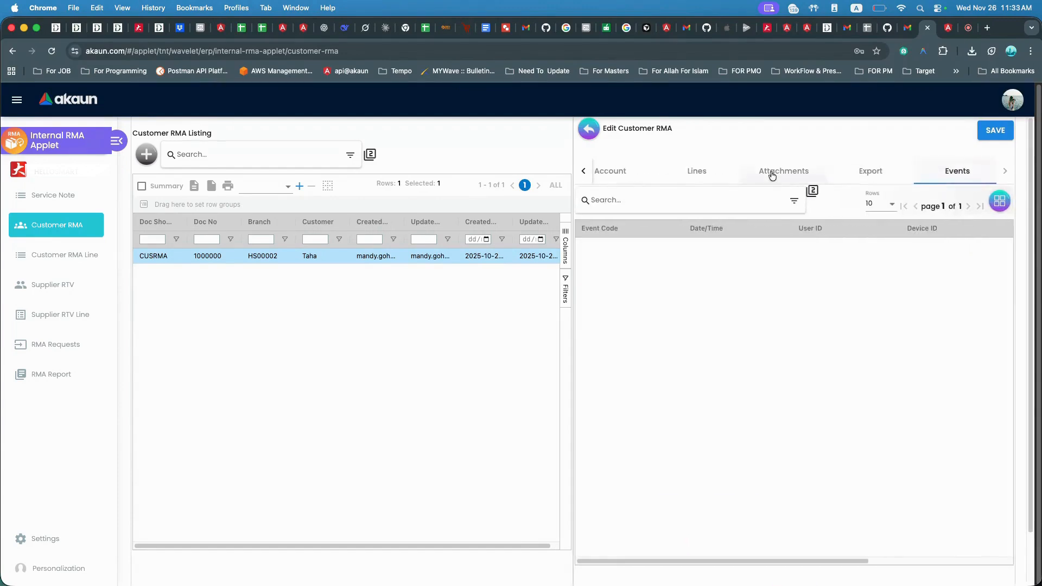
pyautogui.click(590, 131)
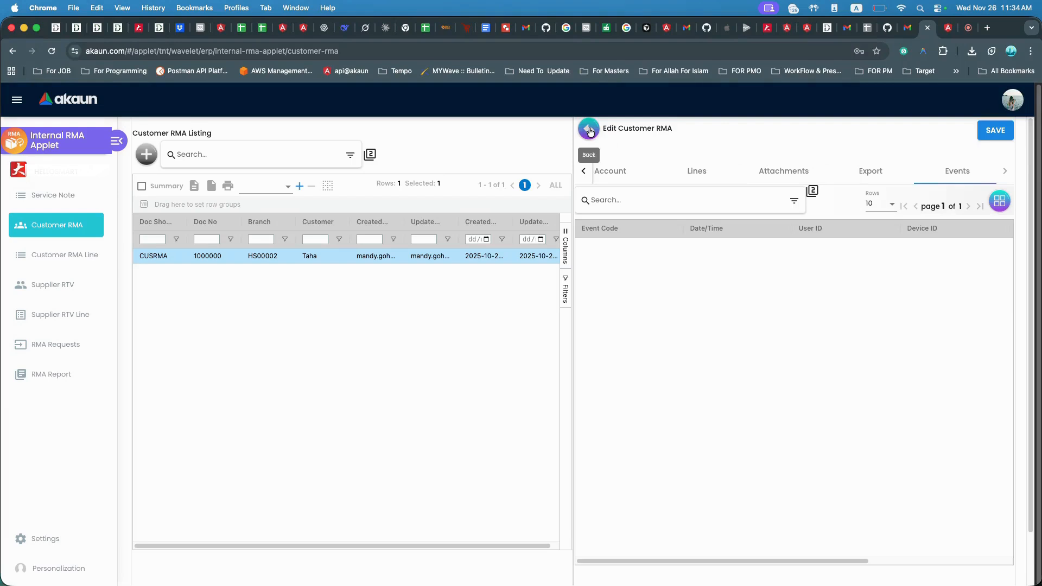
# Open the Customer RMA Line listing and run its advanced search filter without criteria.
pyautogui.click(64, 256)
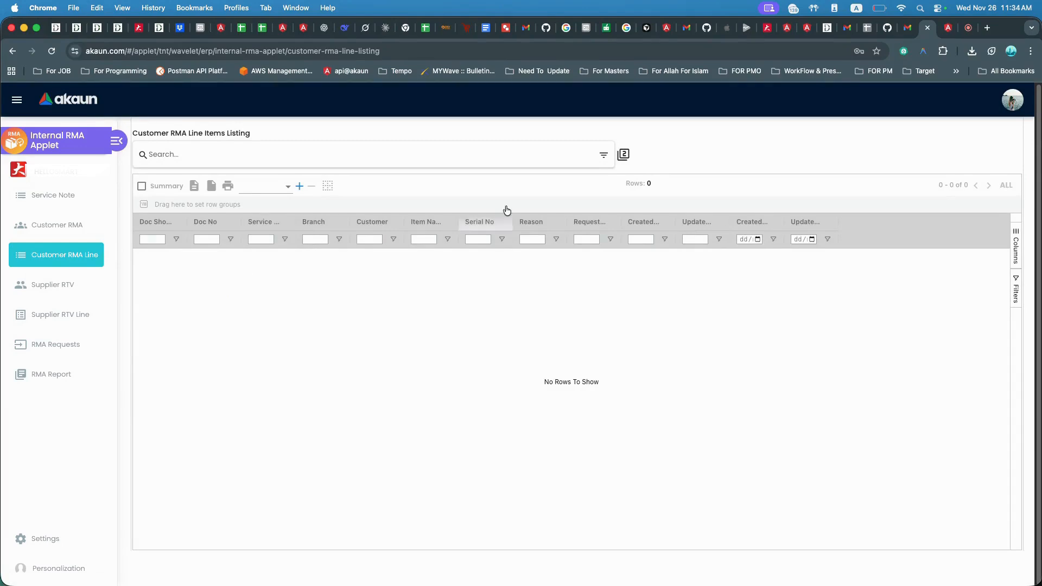
pyautogui.click(603, 155)
pyautogui.click(534, 281)
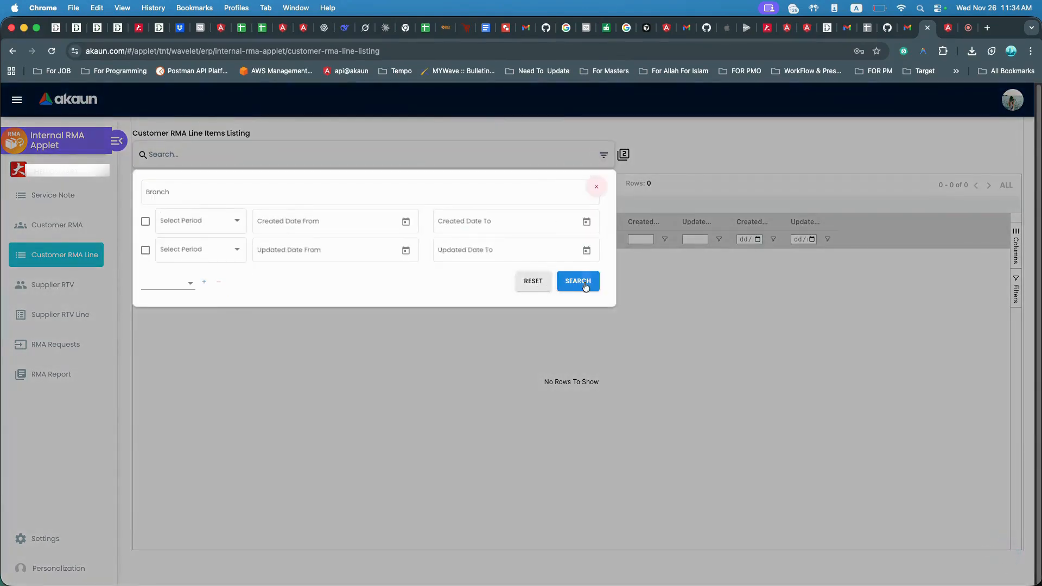
pyautogui.click(577, 283)
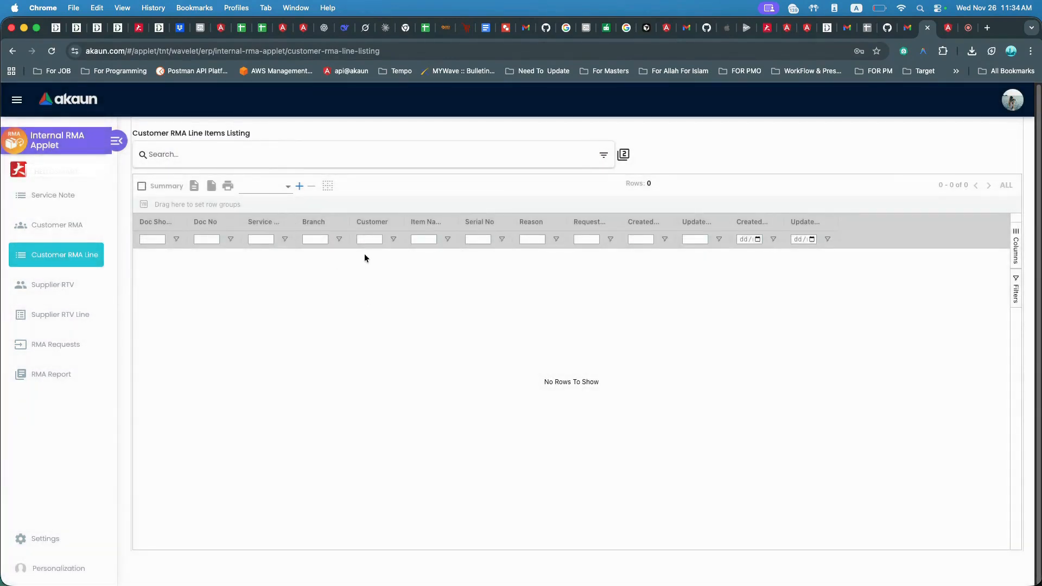
# Return to the Customer RMA listing and open the existing Customer RMA record.
pyautogui.click(71, 225)
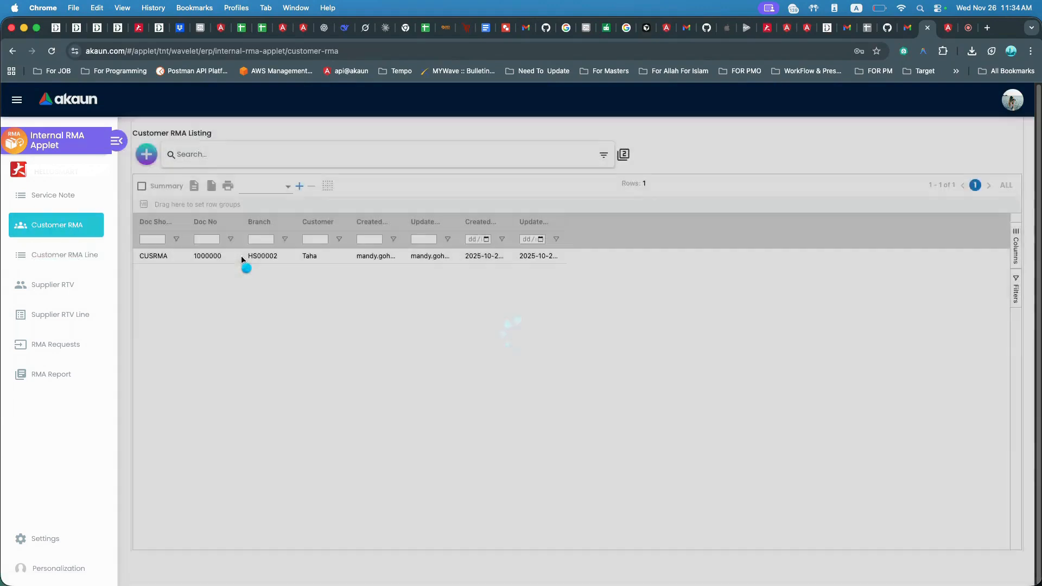
pyautogui.click(241, 256)
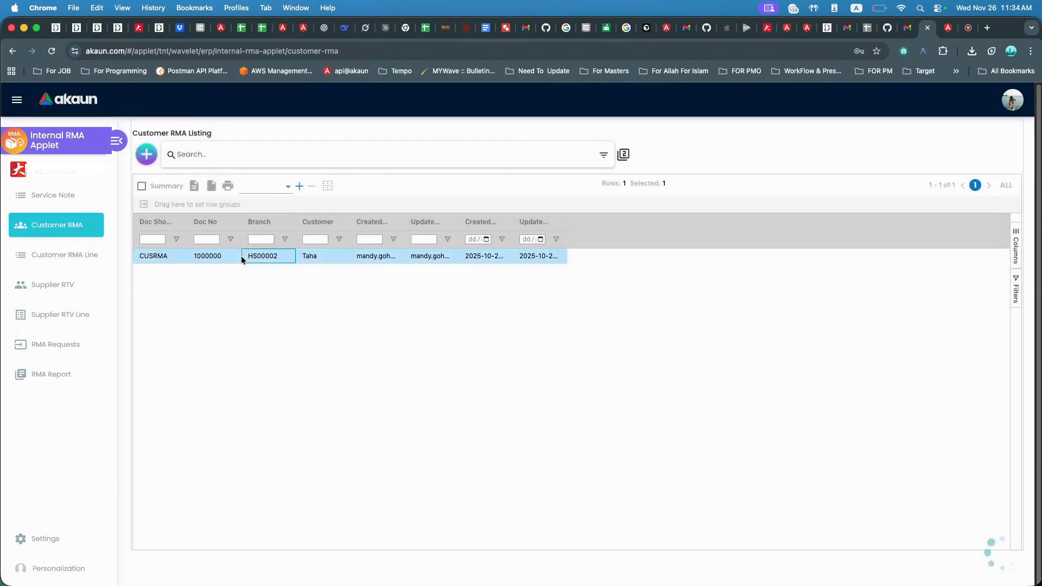
# Close the Customer RMA record and browse the Customer RMA Line, Service Note and Customer RMA listings before opening Supplier RTV.
pyautogui.click(596, 134)
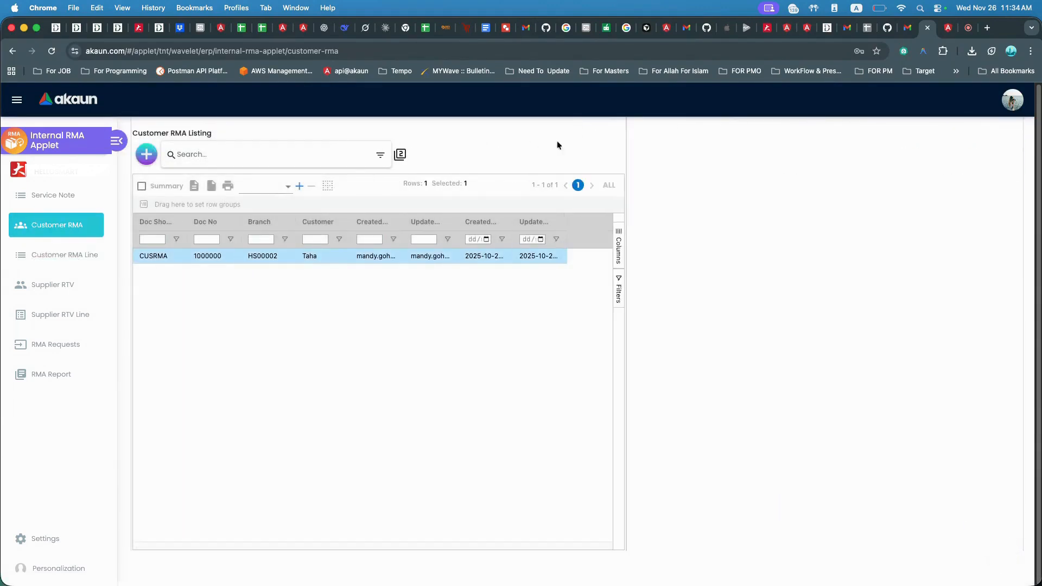
pyautogui.click(98, 256)
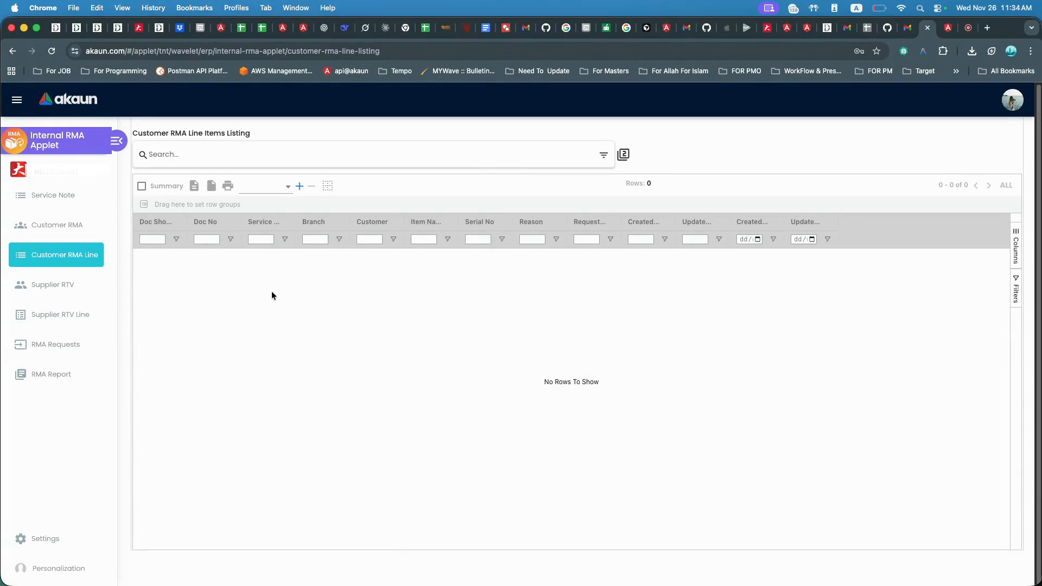
pyautogui.click(61, 198)
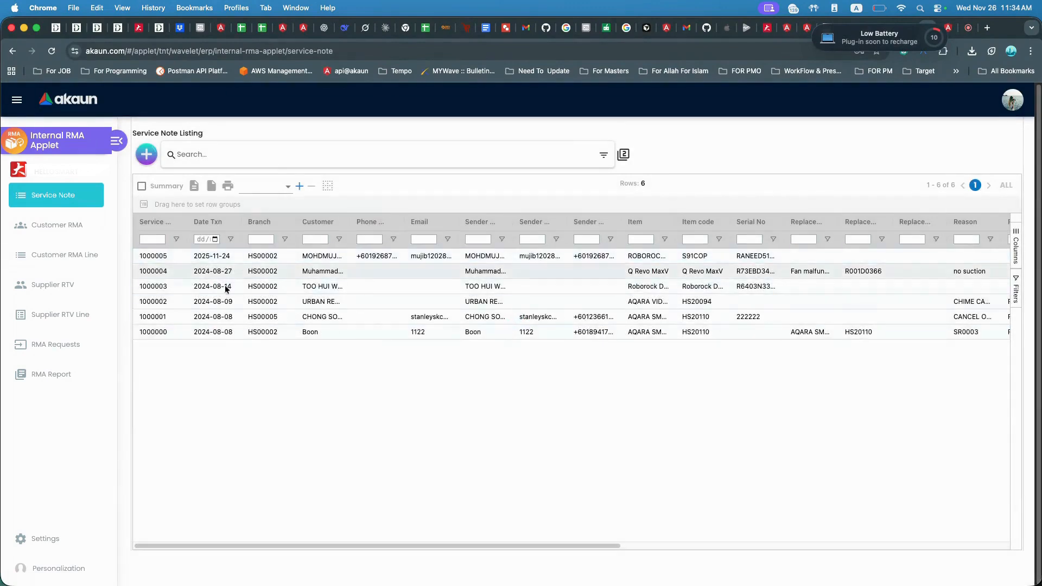
pyautogui.click(77, 258)
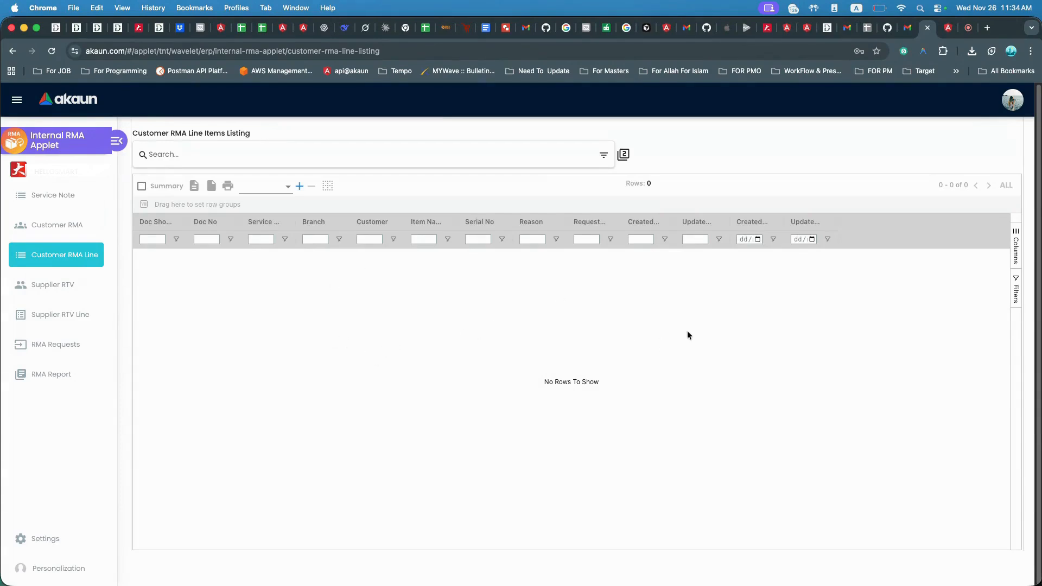
pyautogui.click(57, 224)
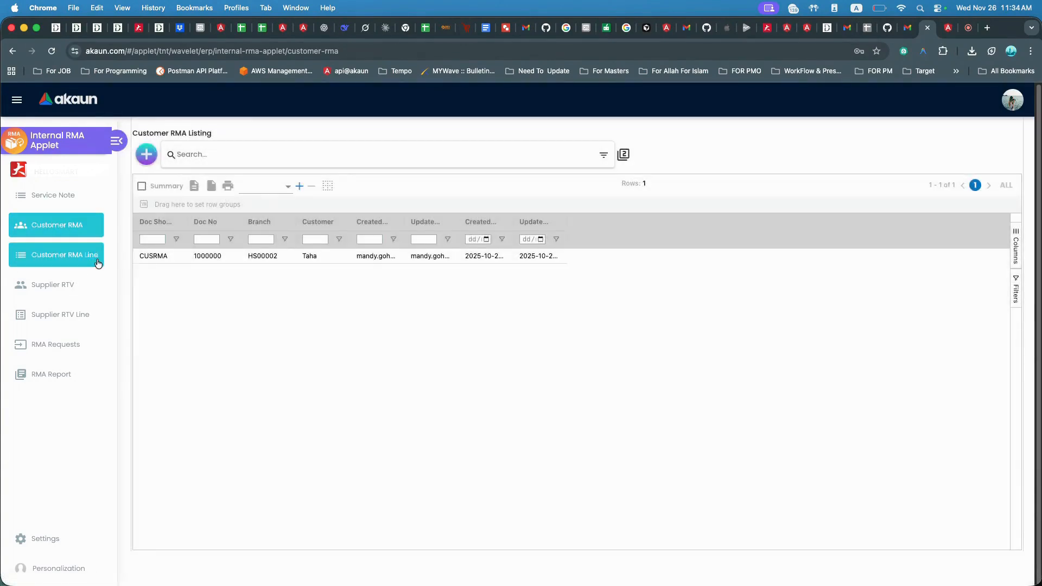
pyautogui.click(96, 260)
pyautogui.click(63, 282)
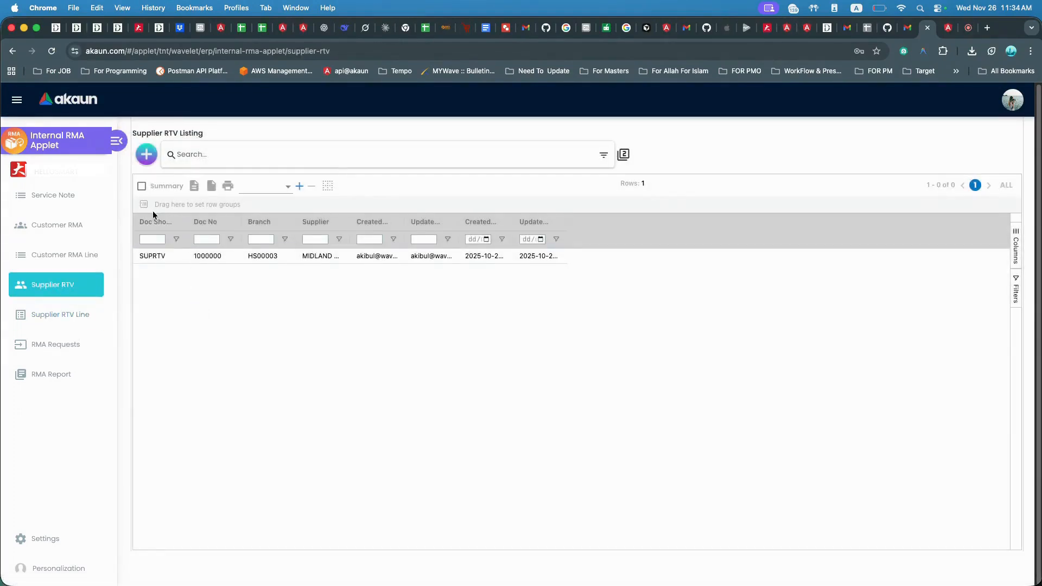
# Open a new Supplier RTV form, view its Main Details and Account tabs and the supplier picker, then close it.
pyautogui.click(145, 157)
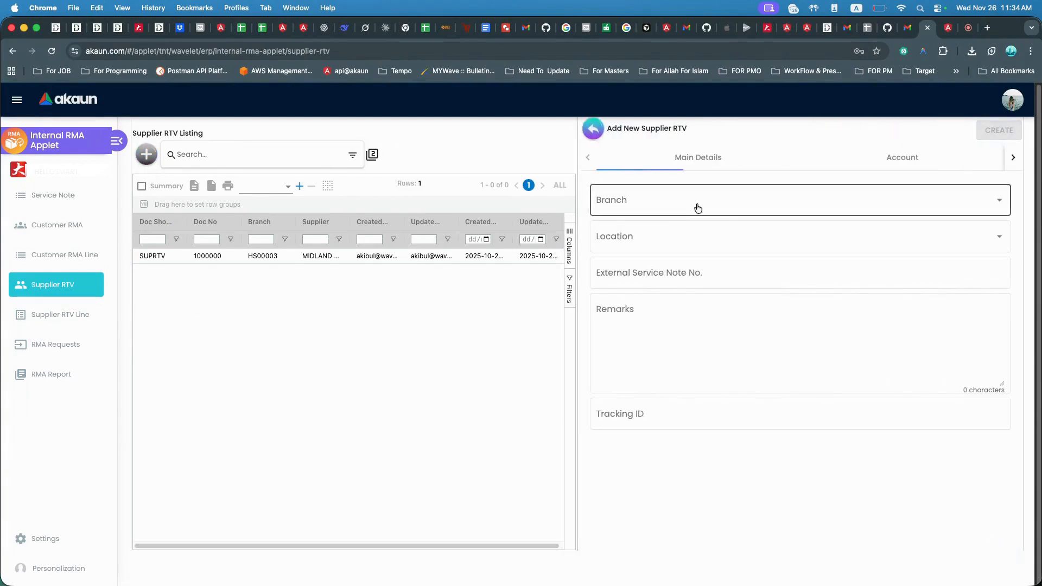
pyautogui.click(913, 166)
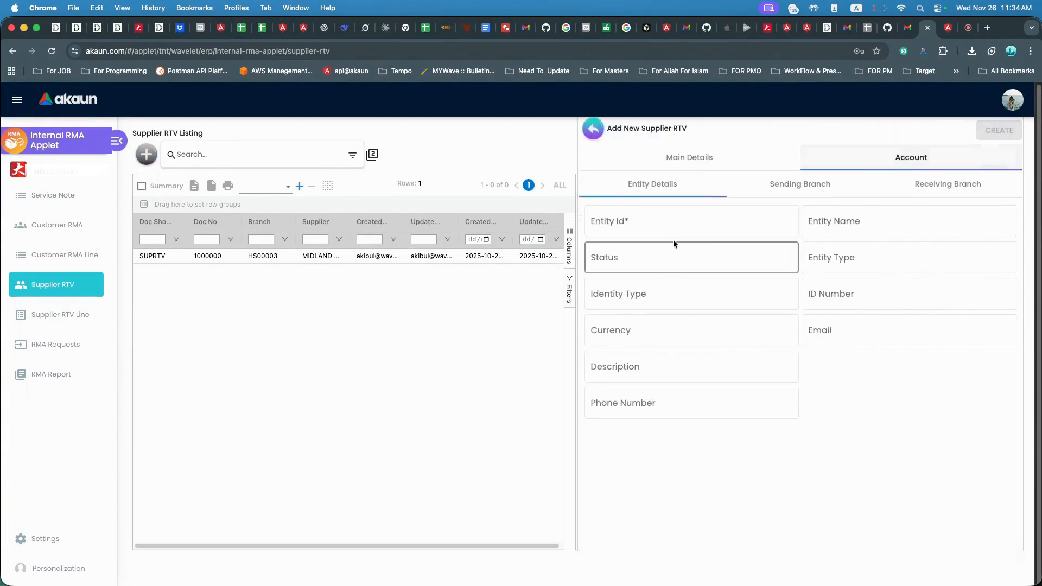
pyautogui.click(693, 160)
pyautogui.click(897, 161)
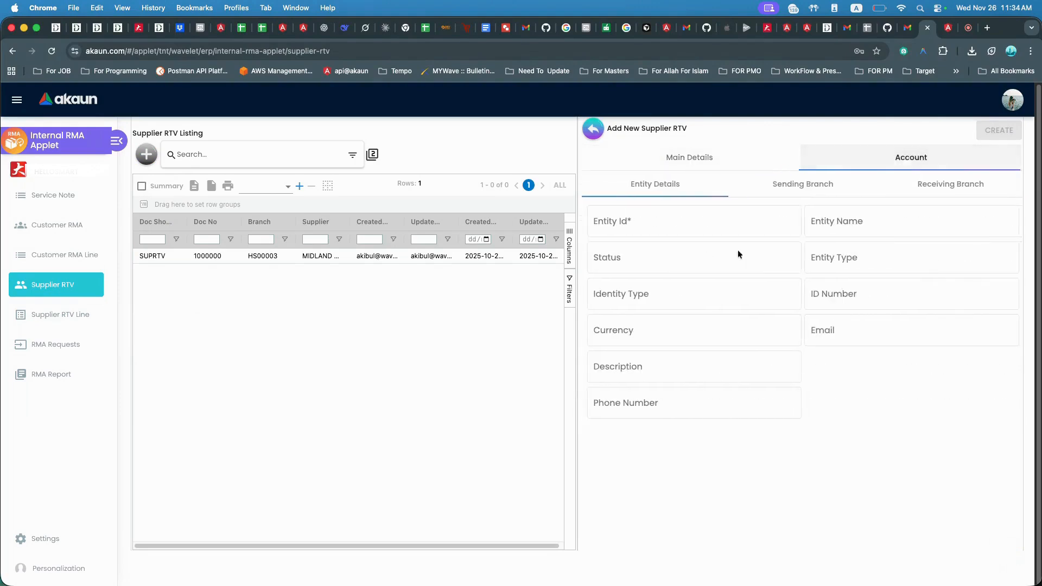
pyautogui.click(640, 231)
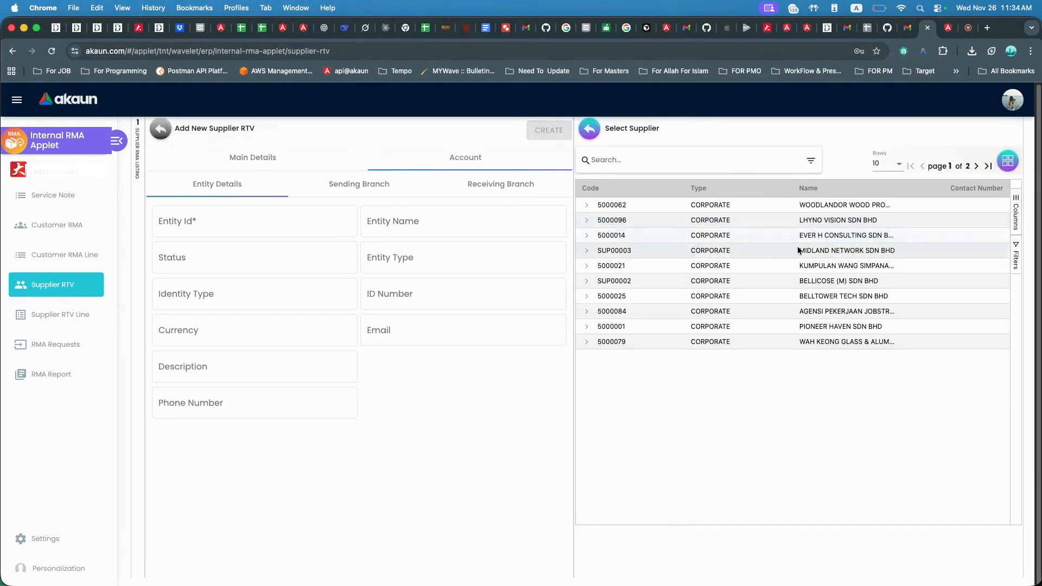
pyautogui.click(596, 134)
pyautogui.click(593, 129)
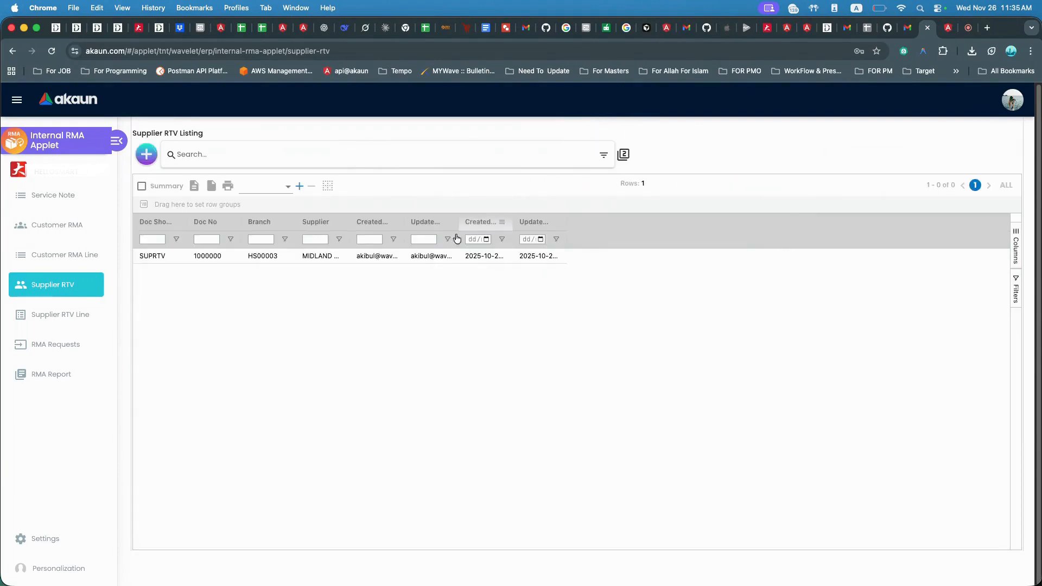
# Open the existing Supplier RTV and browse its Lines, Attachments, Export and Events tabs, then close it.
pyautogui.click(305, 253)
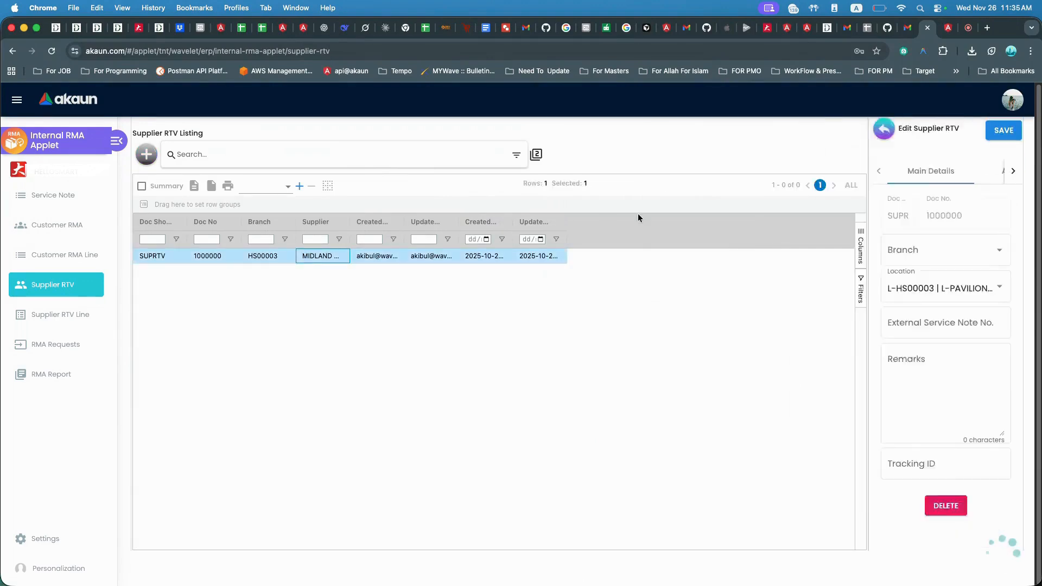
pyautogui.click(796, 176)
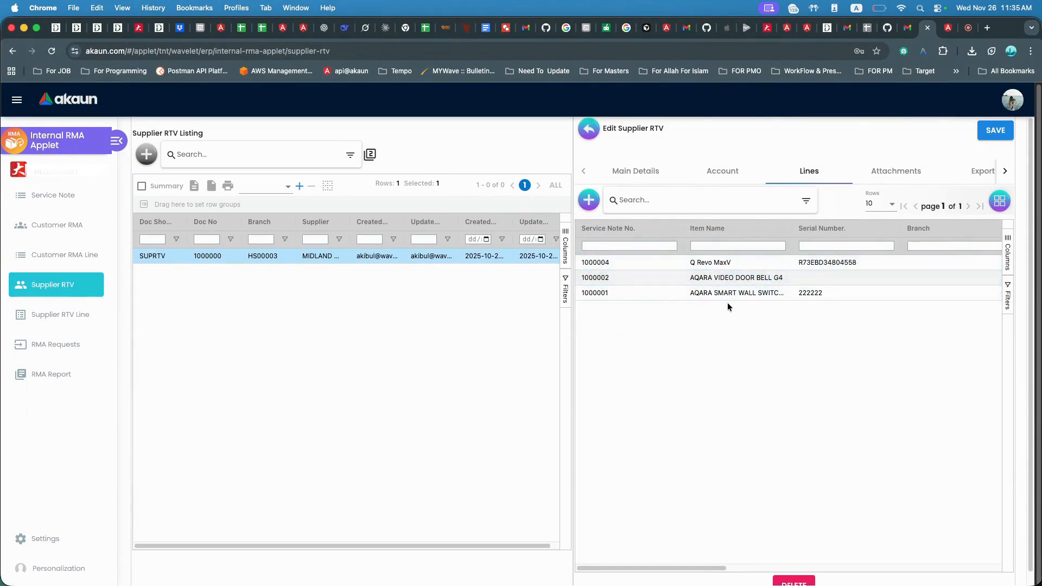
pyautogui.click(656, 278)
pyautogui.click(875, 173)
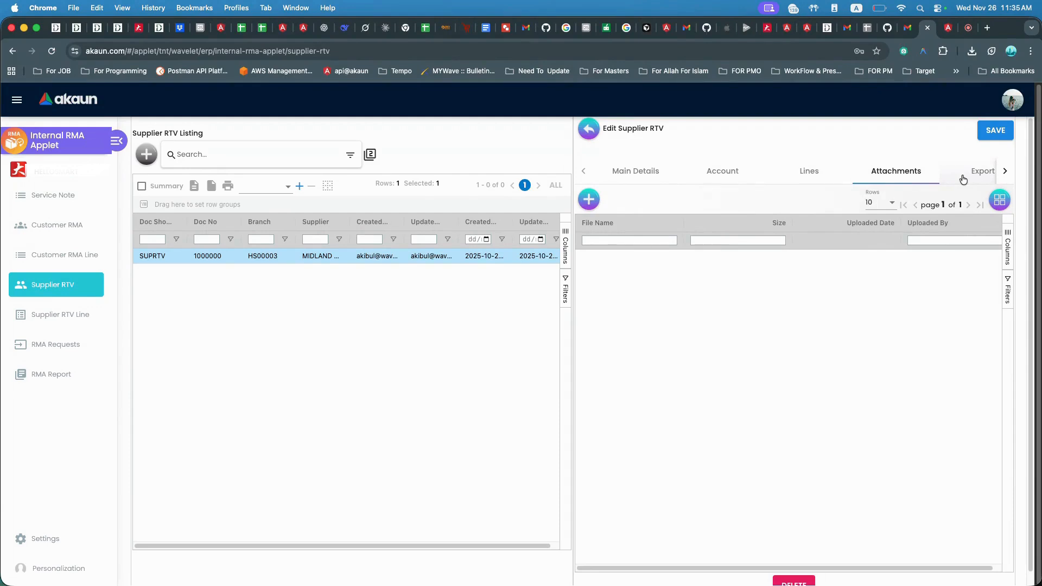
pyautogui.click(982, 173)
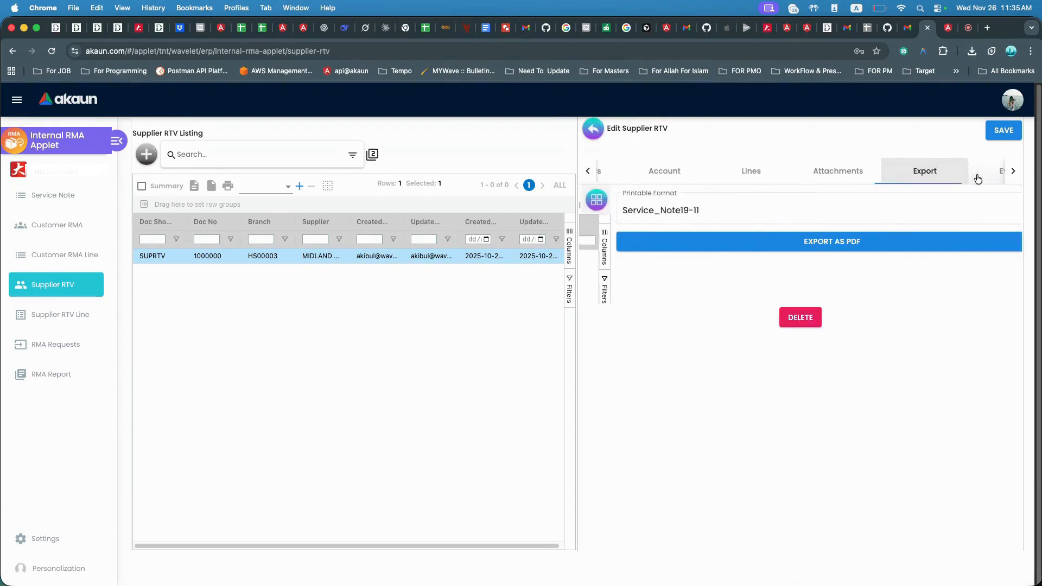
pyautogui.click(997, 172)
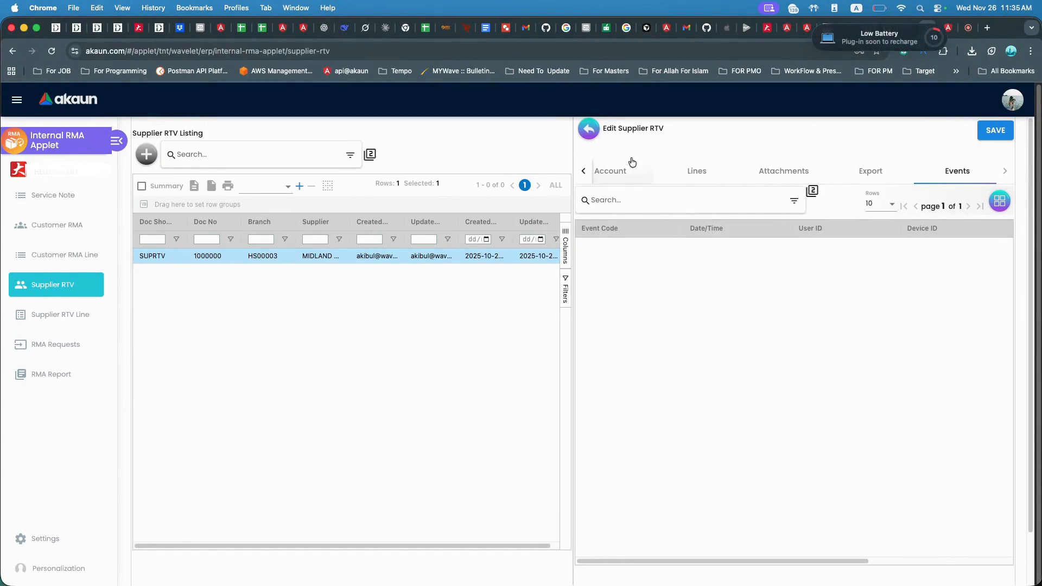
pyautogui.click(596, 138)
# View the Supplier RTV Line and RMA Requests listings, then open the RMA Report.
pyautogui.click(88, 316)
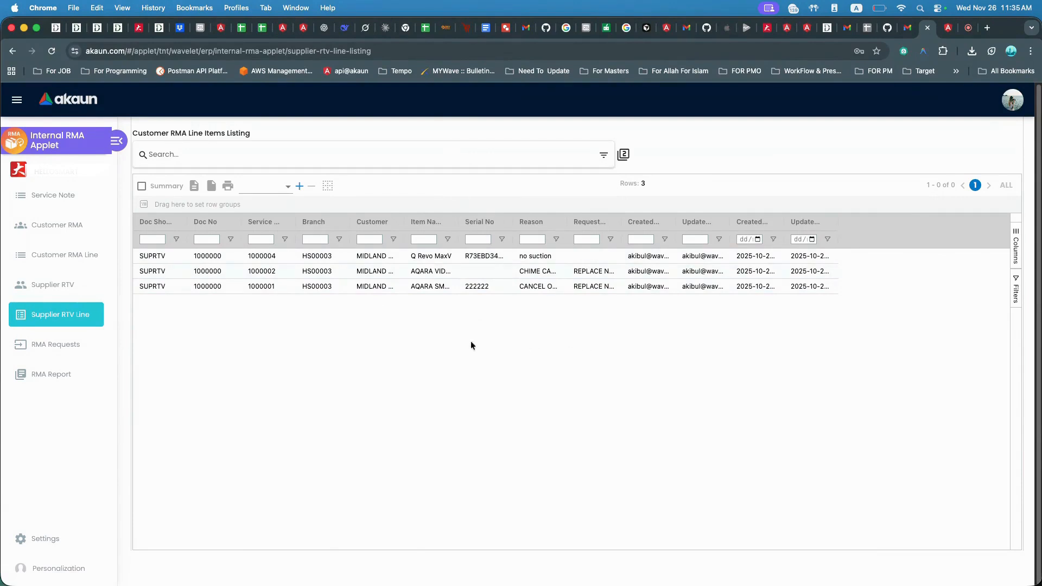
pyautogui.click(61, 352)
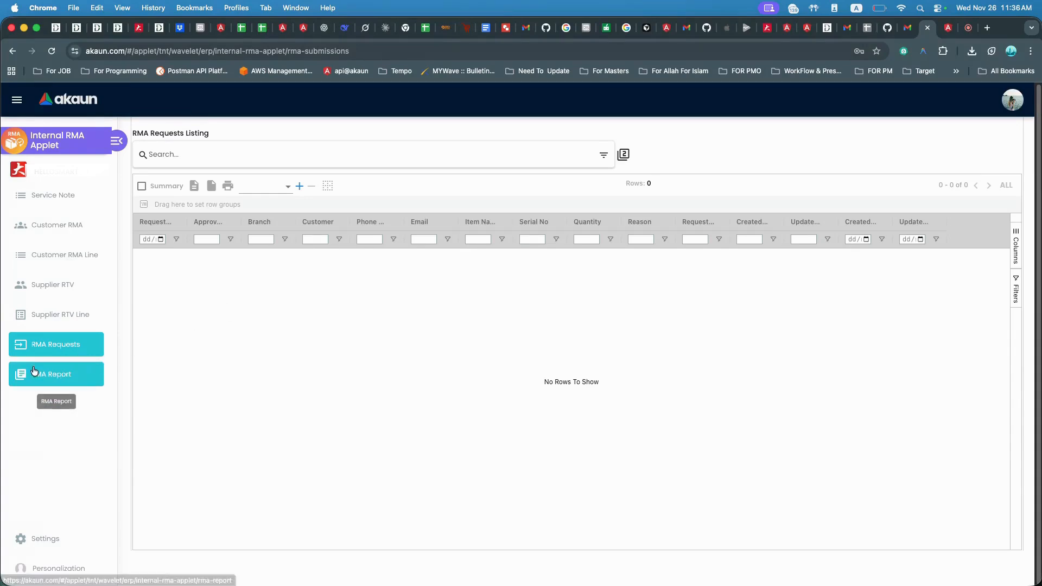
pyautogui.click(66, 374)
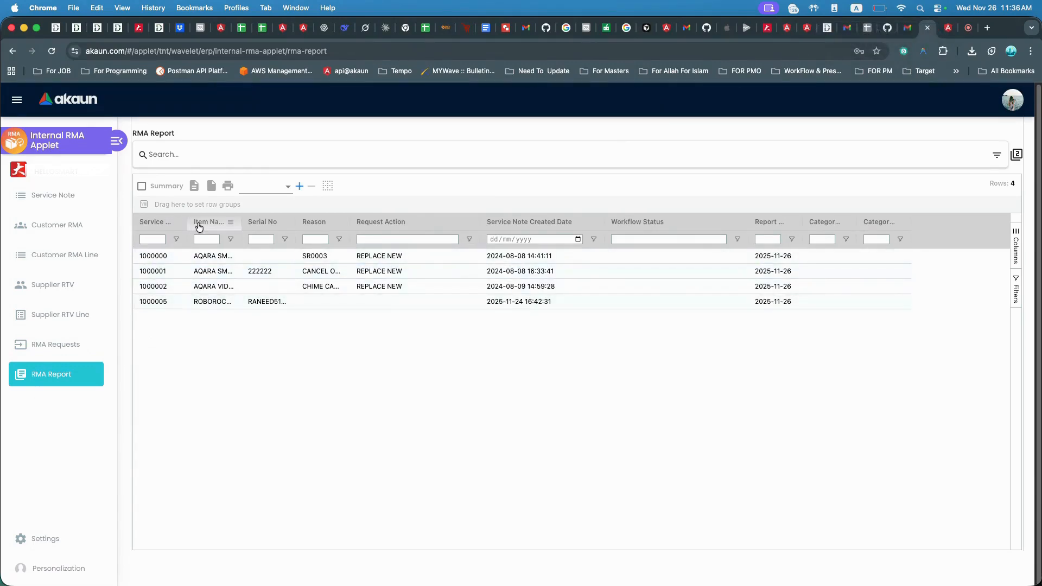
# Try grouping the RMA Report by Item Name and then by Request Action, expanding groups, then clear each grouping.
pyautogui.moveTo(208, 228); pyautogui.dragTo(193, 206)
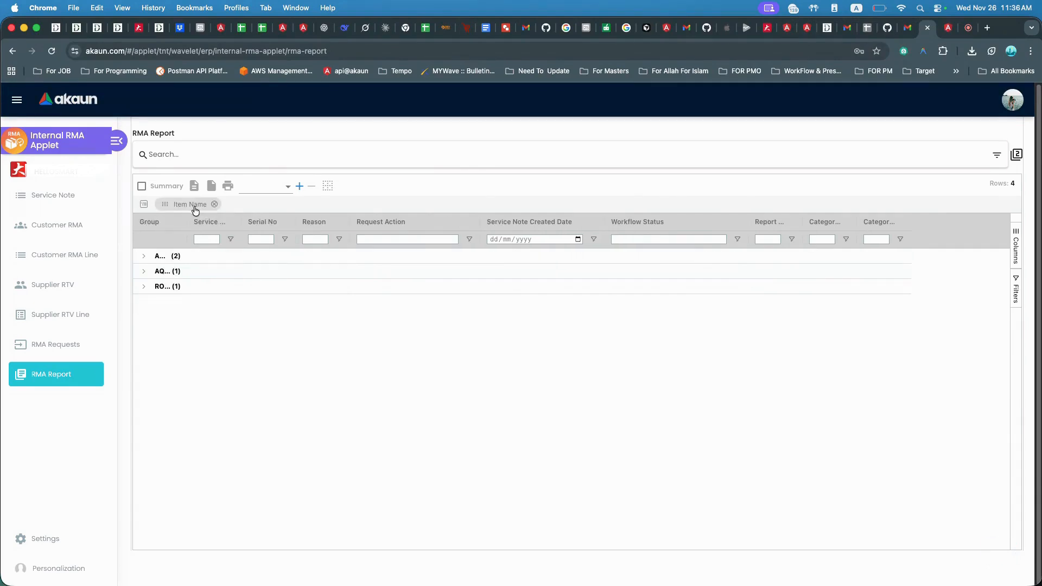
pyautogui.click(145, 259)
pyautogui.click(146, 305)
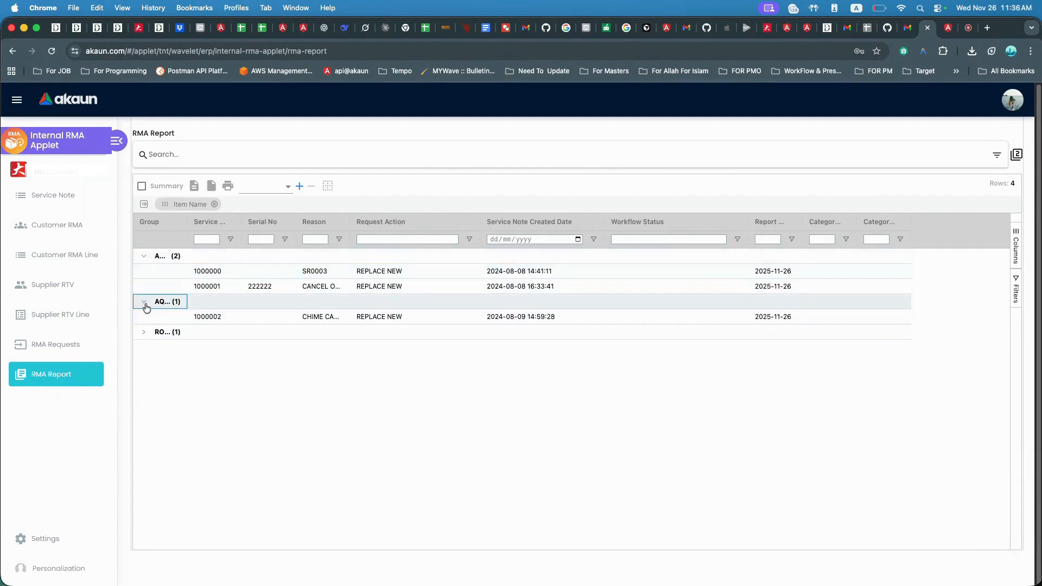
pyautogui.click(143, 332)
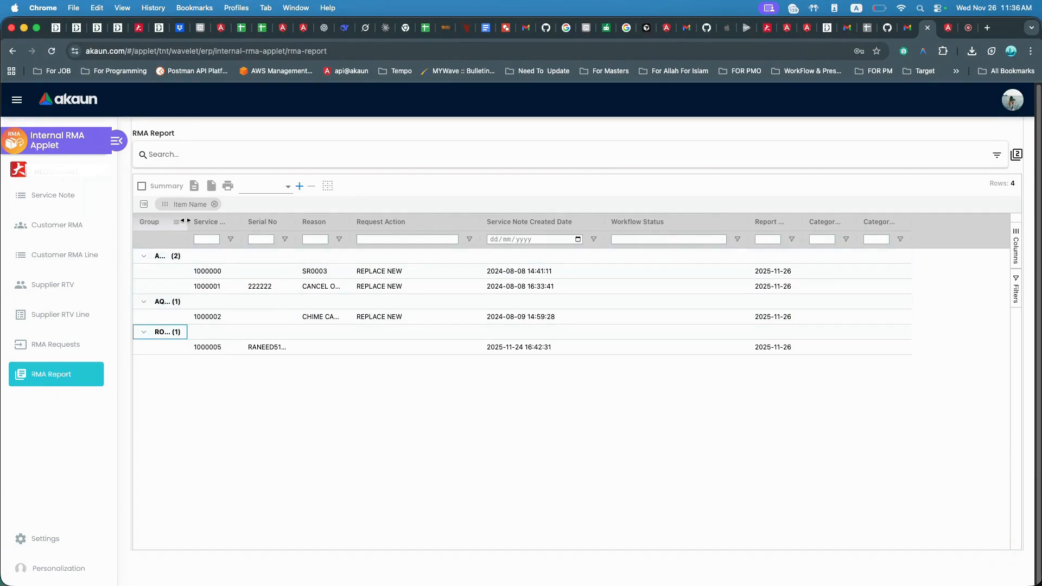
pyautogui.moveTo(185, 221); pyautogui.dragTo(274, 221)
pyautogui.click(214, 204)
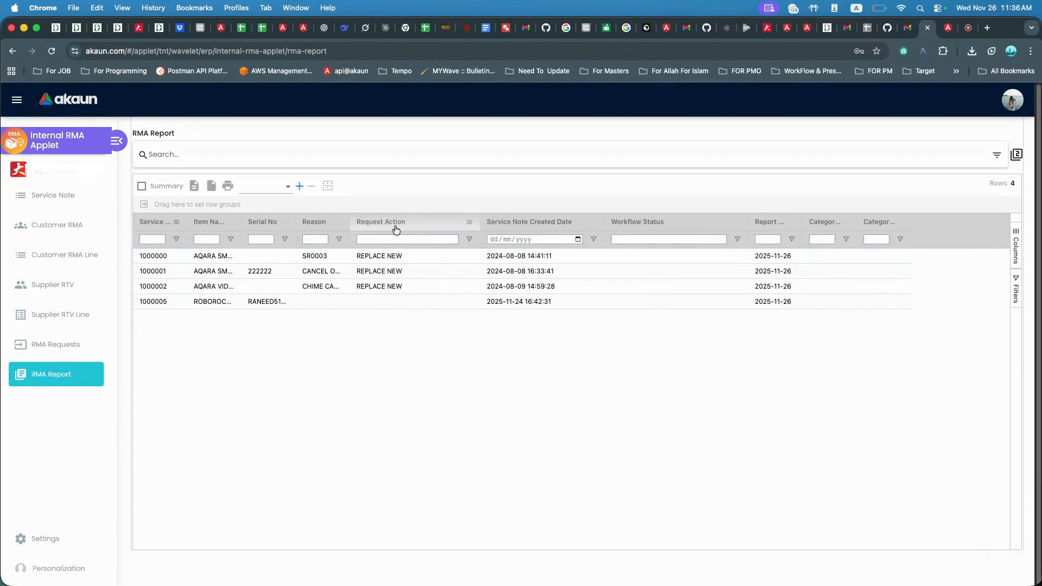
pyautogui.moveTo(393, 228); pyautogui.dragTo(292, 203)
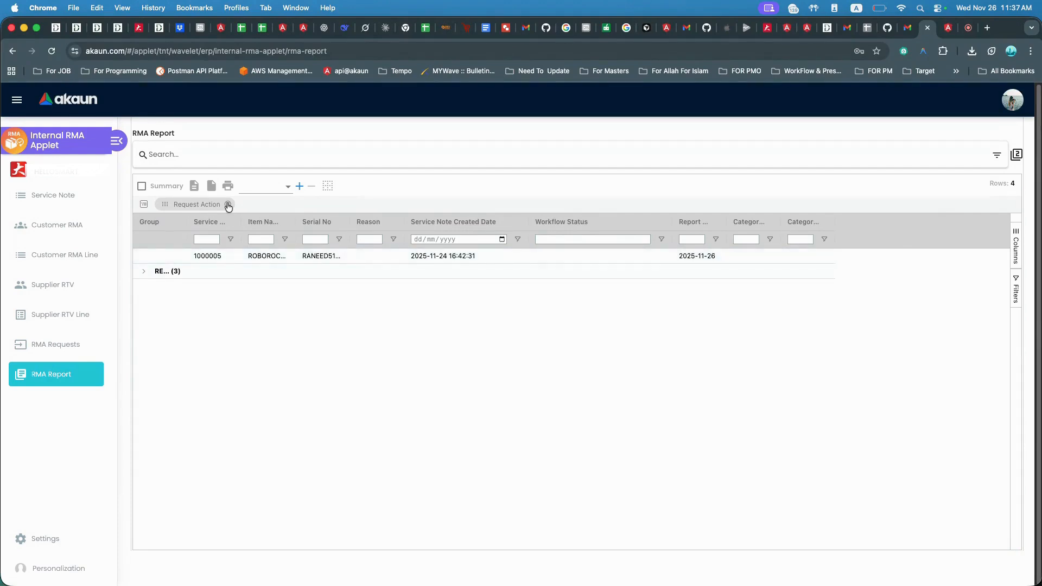
pyautogui.click(228, 205)
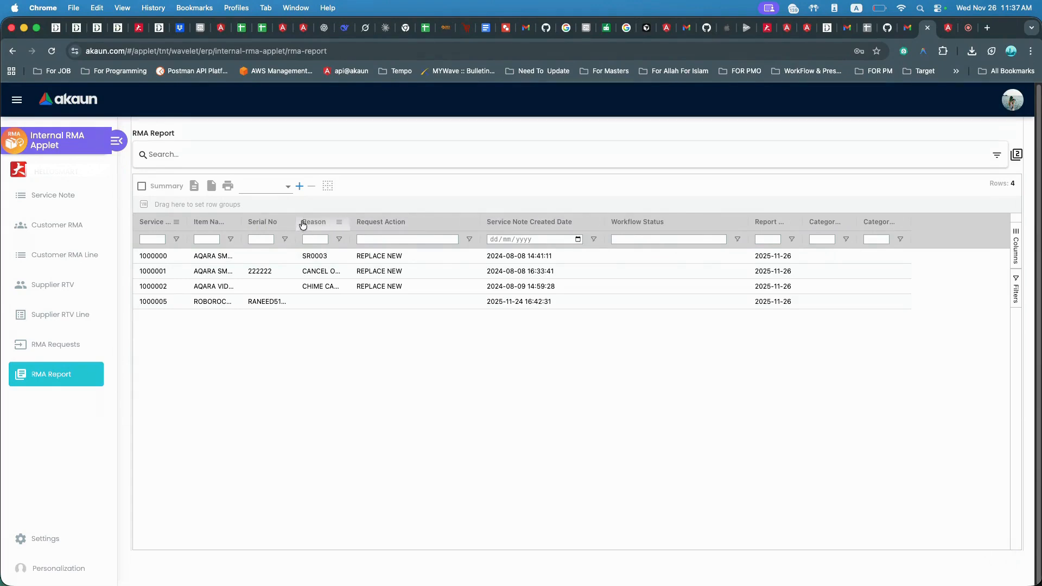
# Group the RMA Report by Item Name and Request Action, expand the groups, widen the Group column, then remove the Request Action level.
pyautogui.moveTo(209, 223); pyautogui.dragTo(222, 205)
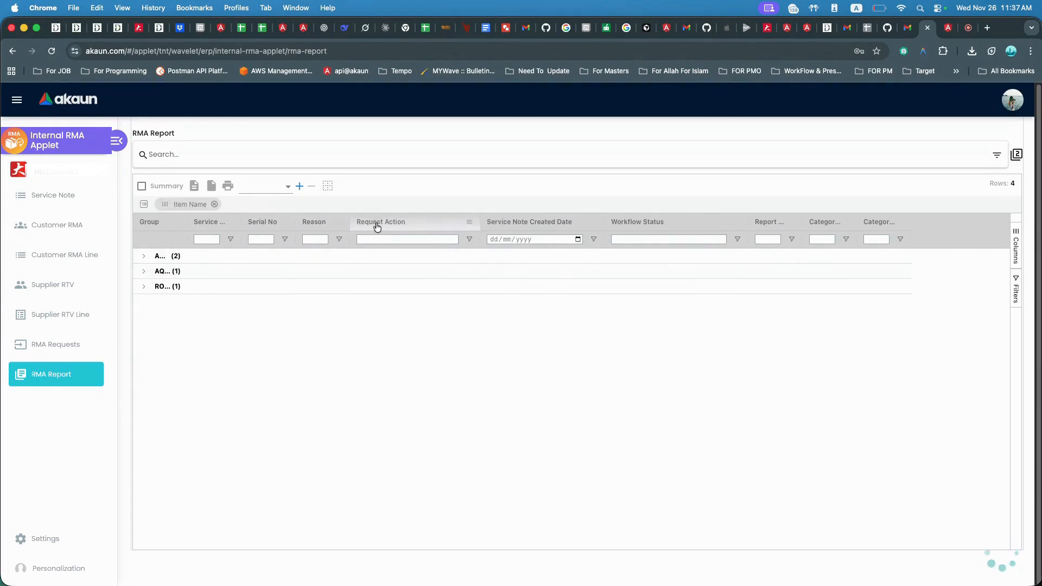
pyautogui.moveTo(377, 227); pyautogui.dragTo(274, 204)
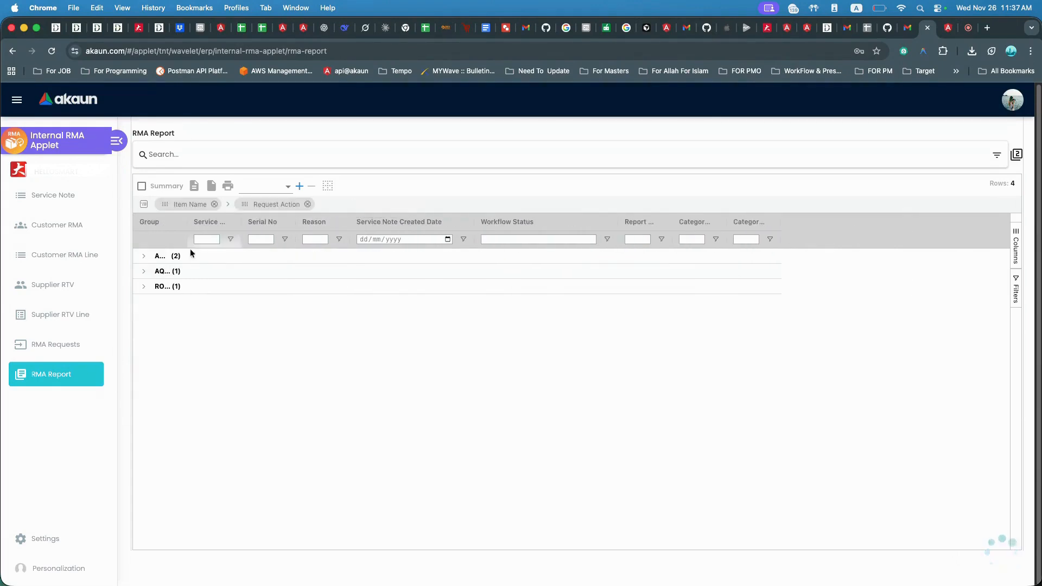
pyautogui.click(143, 256)
pyautogui.click(159, 270)
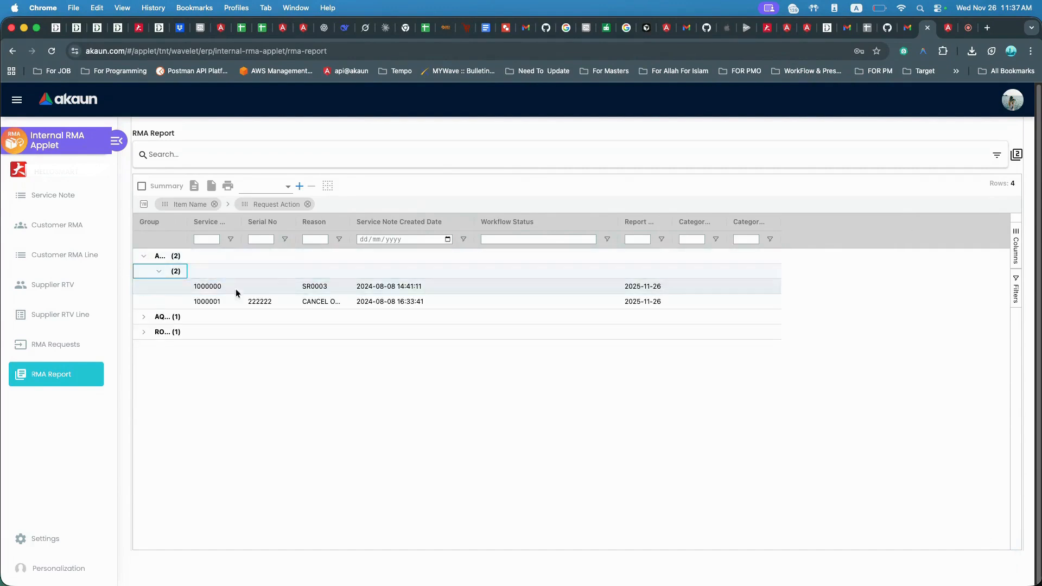
pyautogui.moveTo(187, 222); pyautogui.dragTo(307, 222)
pyautogui.click(143, 319)
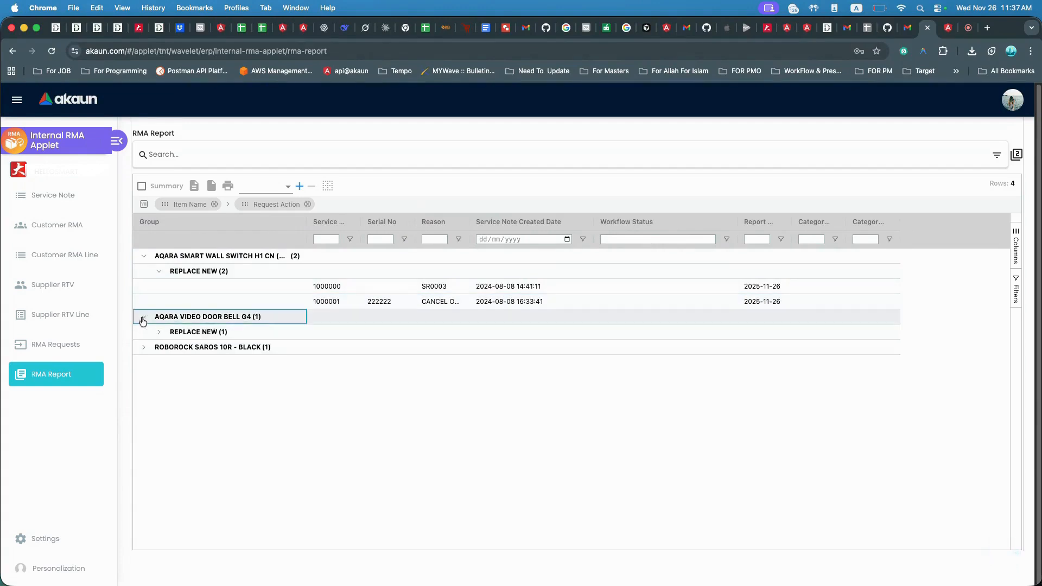
pyautogui.click(144, 346)
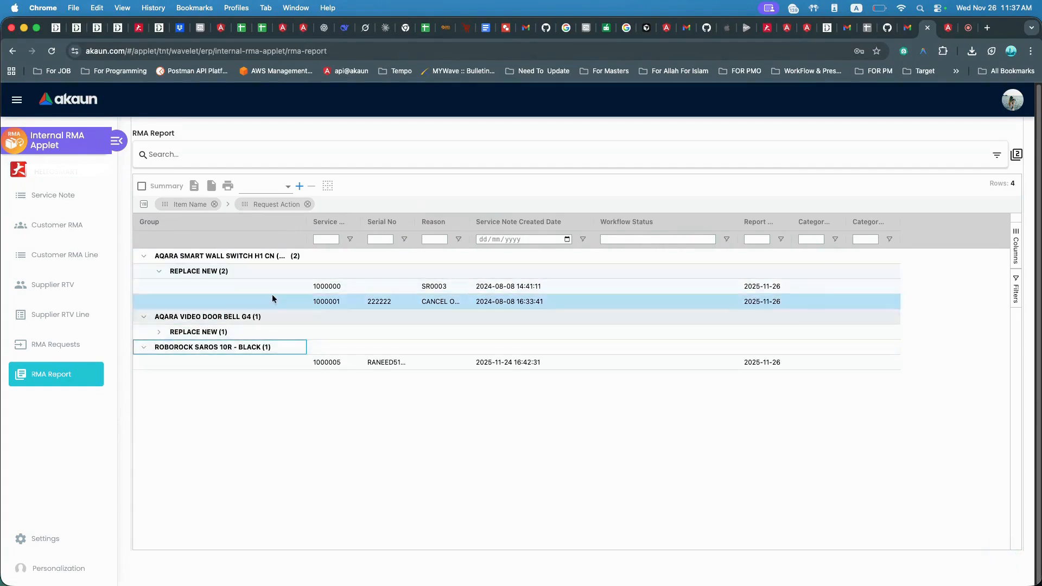
pyautogui.click(308, 205)
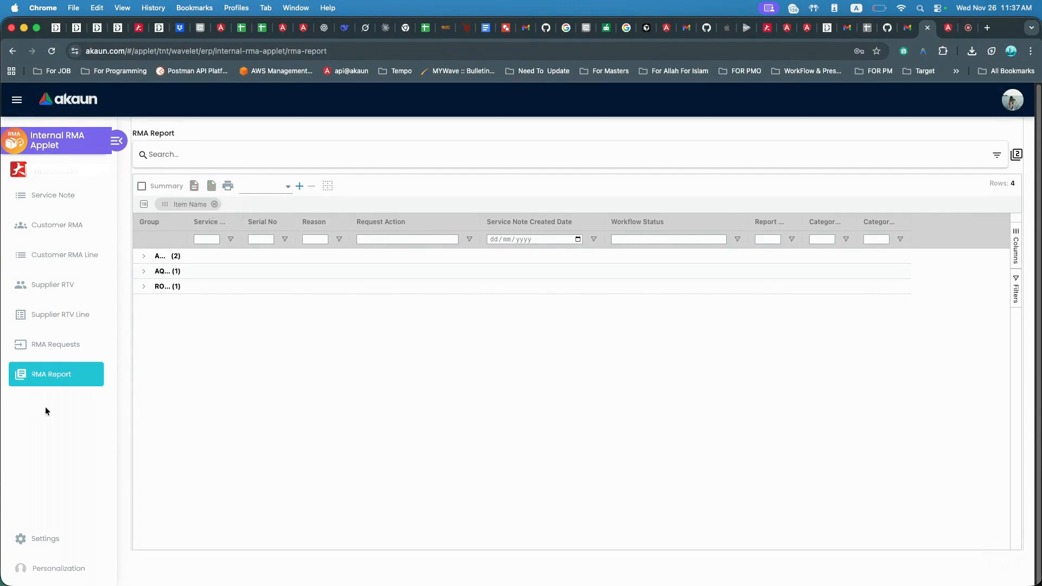
# Open the applet settings and review the Request Action Settings and Return Reasons Settings lists.
pyautogui.click(62, 540)
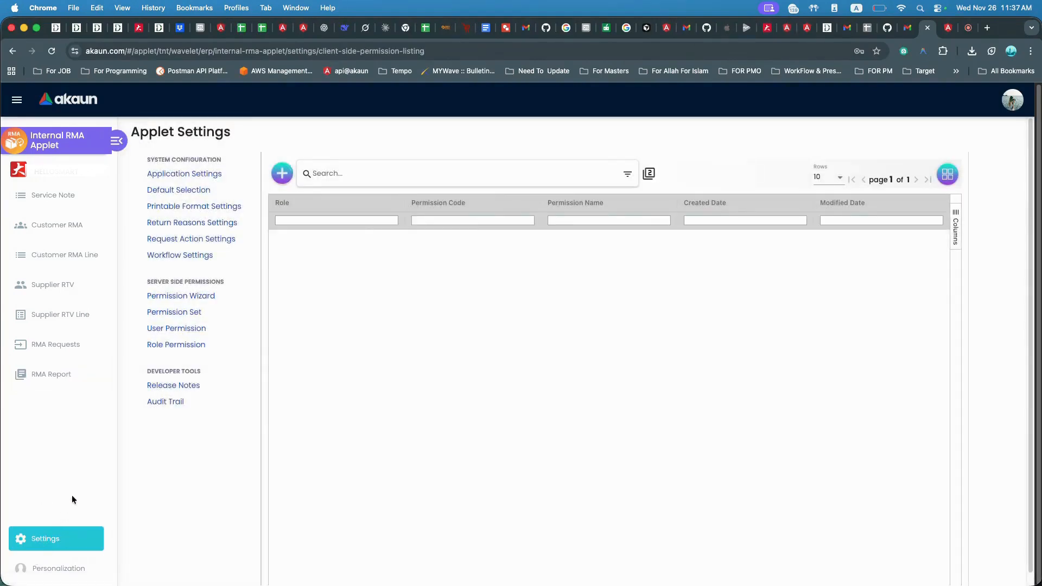
pyautogui.click(157, 227)
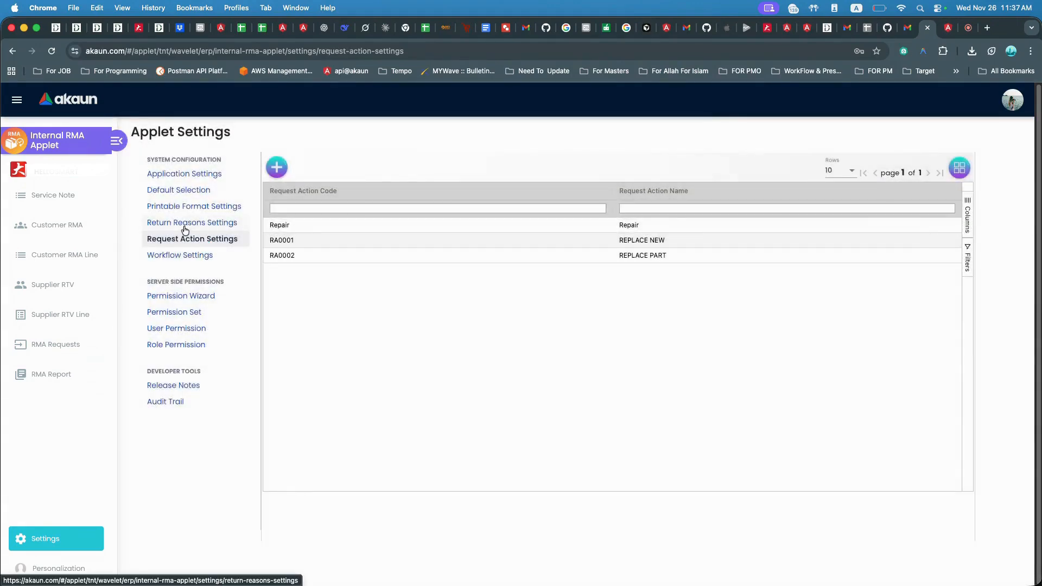
pyautogui.click(185, 228)
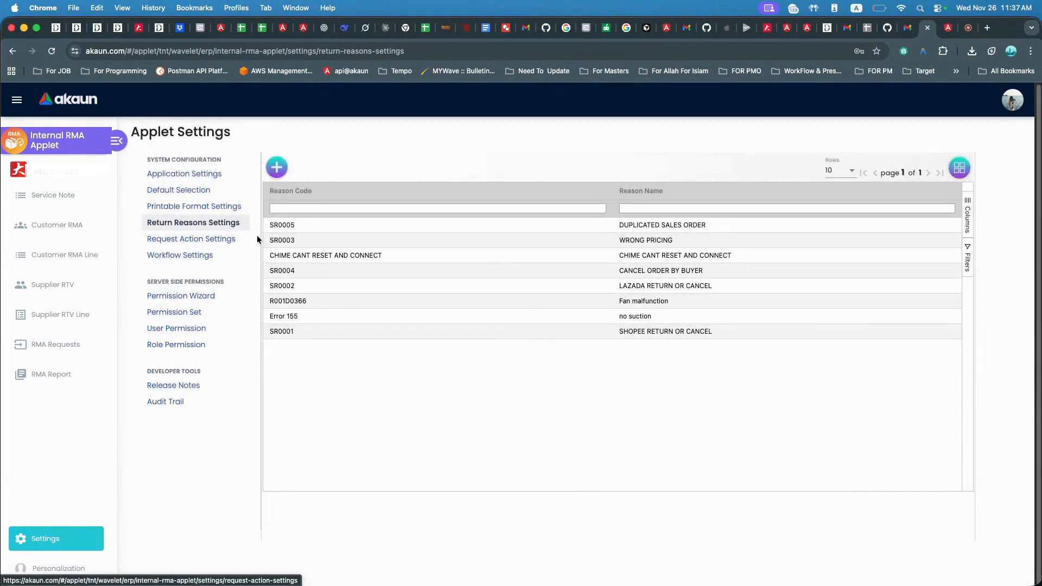
pyautogui.click(206, 244)
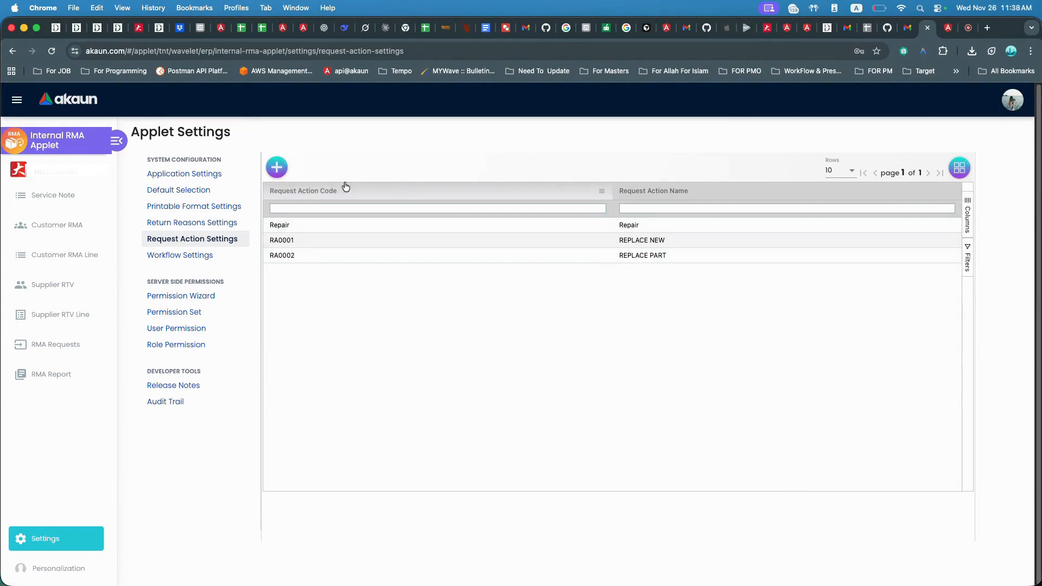
# Revisit the Return Reasons and Request Action settings lists, then open the Workflow Settings listing.
pyautogui.click(217, 221)
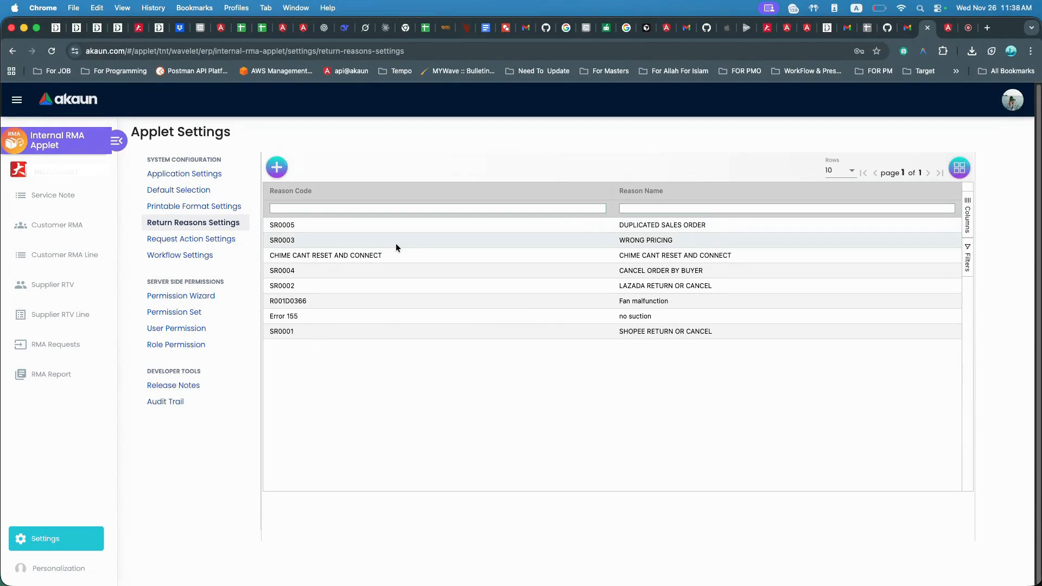
pyautogui.click(463, 237)
pyautogui.click(215, 238)
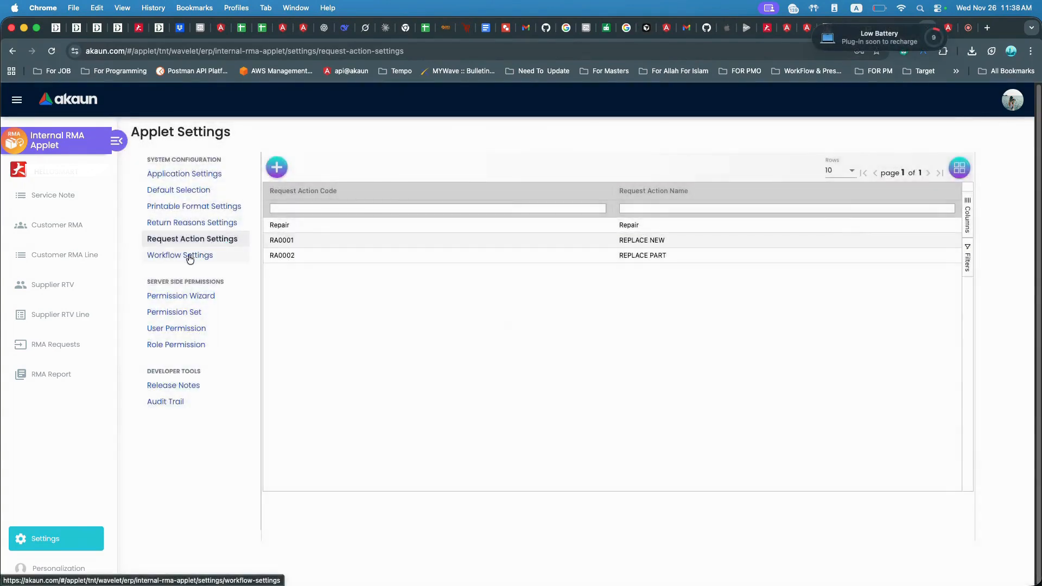
pyautogui.click(190, 257)
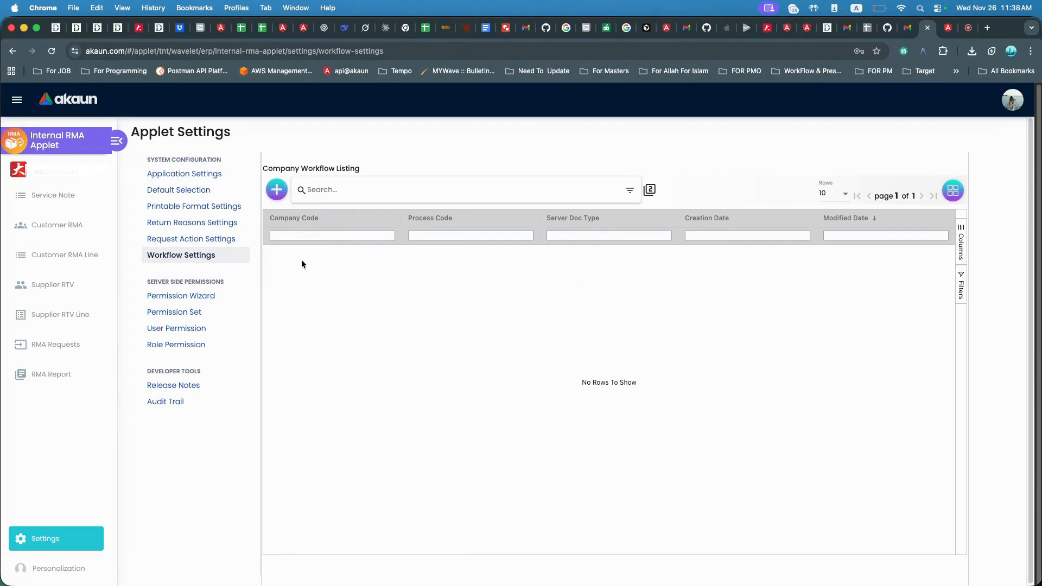
# Open service note 1000005 from the Service Note listing and expand its Workflow section to inspect it.
pyautogui.click(54, 196)
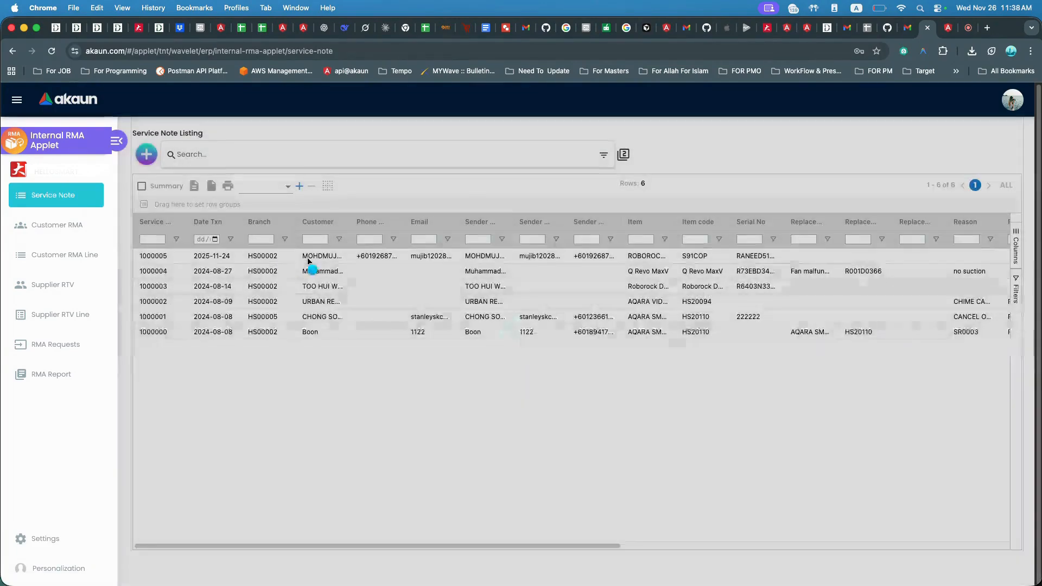
pyautogui.click(309, 257)
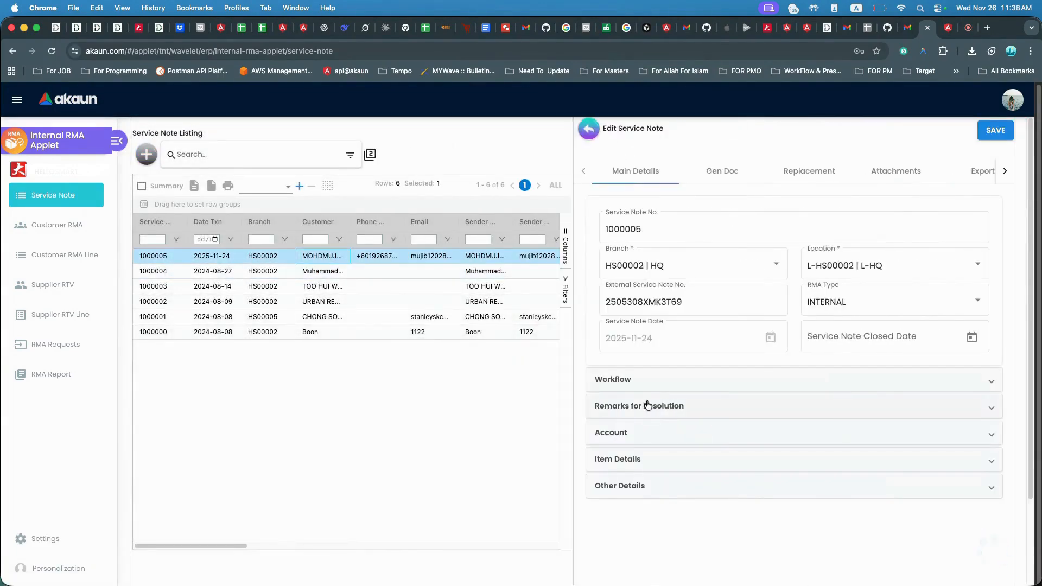
pyautogui.click(635, 386)
pyautogui.scroll(-2, 673, 421)
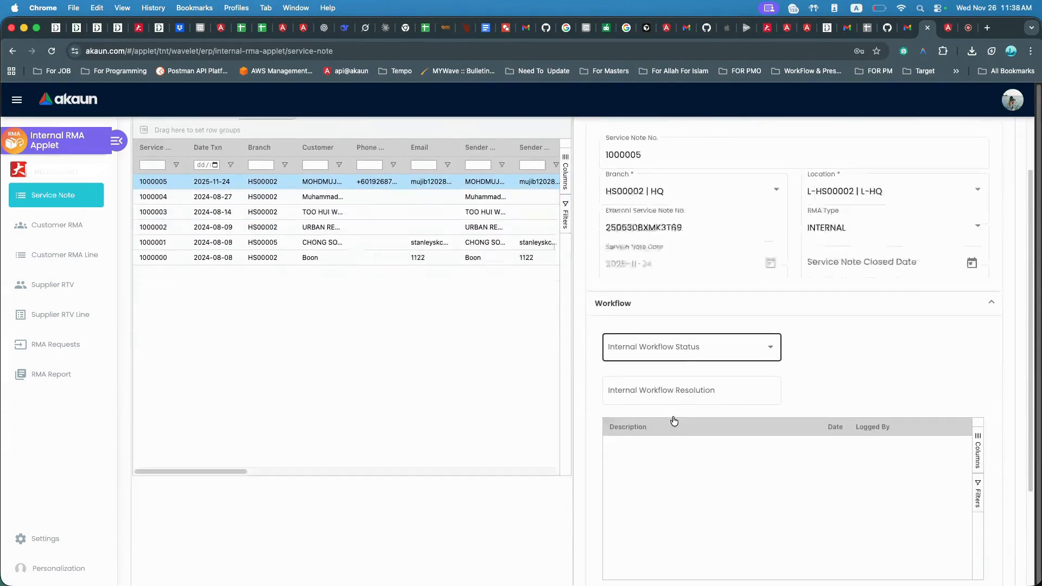
pyautogui.scroll(-1, 673, 421)
pyautogui.click(659, 310)
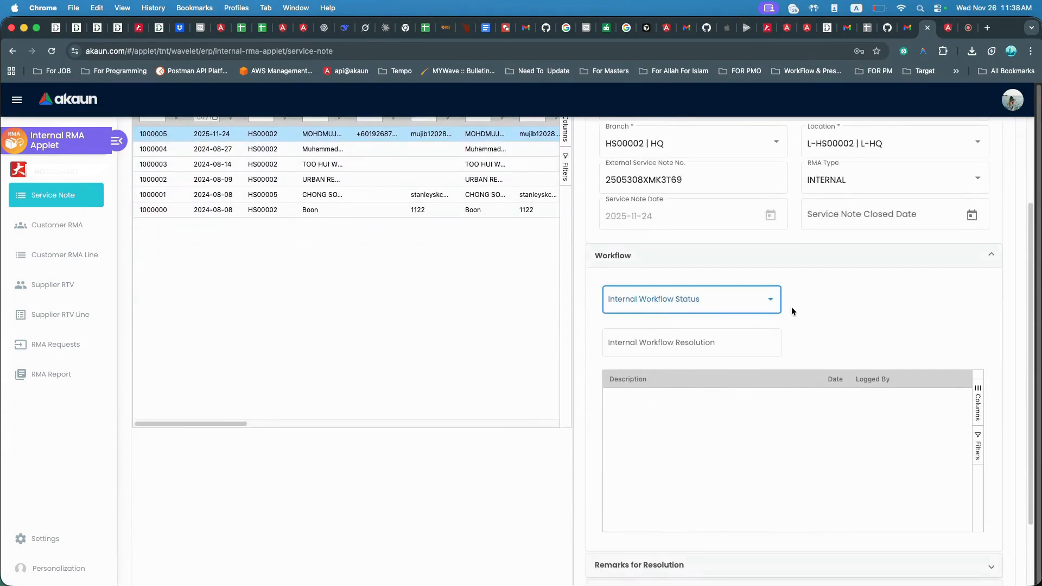
pyautogui.scroll(3, 678, 308)
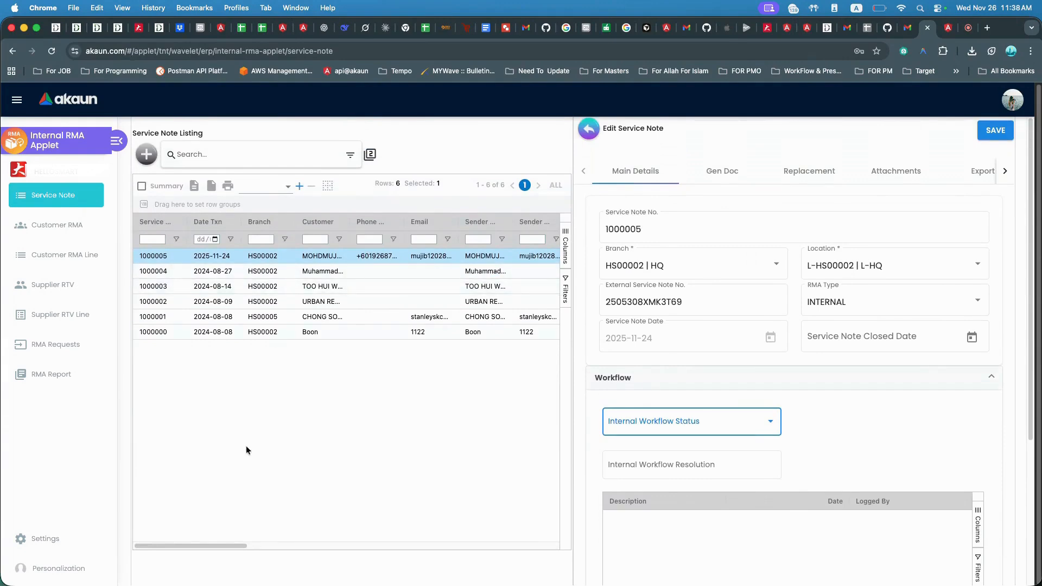
# Step through Settings, Customer RMA, Customer RMA Line and Supplier RTV, ending on the Supplier RTV Line listing.
pyautogui.click(66, 536)
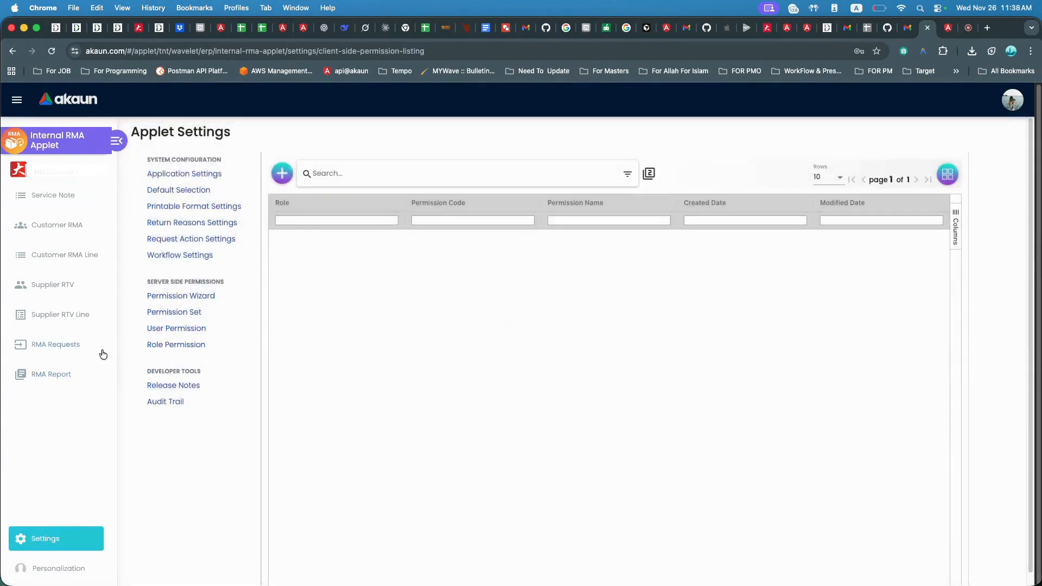
pyautogui.click(63, 227)
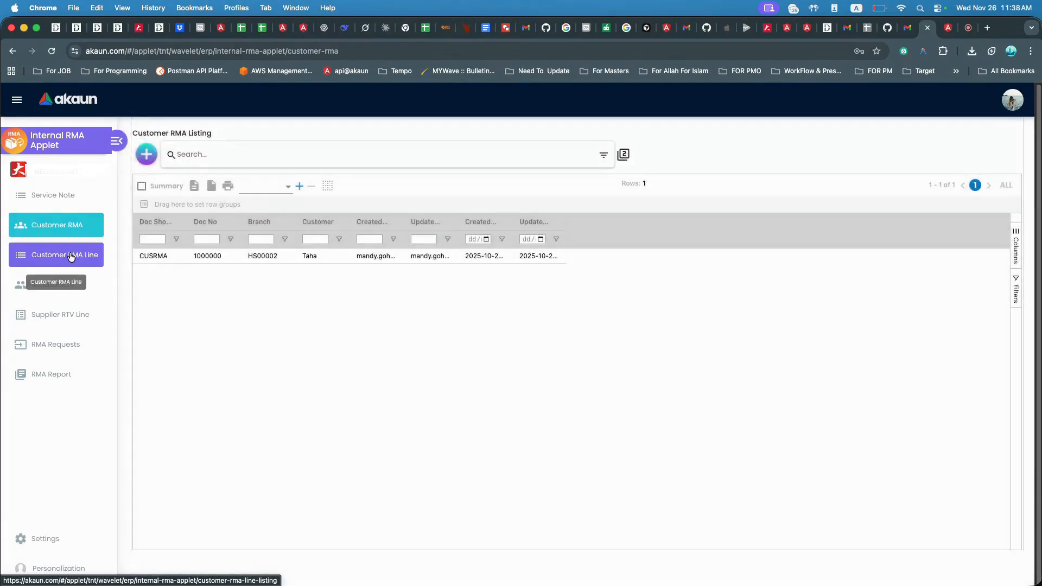
pyautogui.click(70, 255)
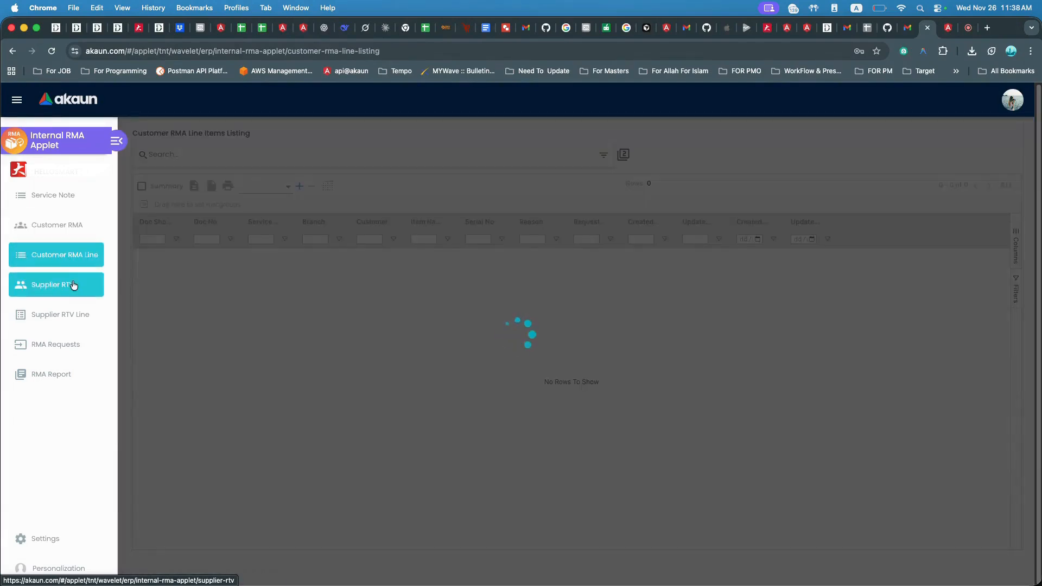
pyautogui.click(72, 284)
pyautogui.click(76, 312)
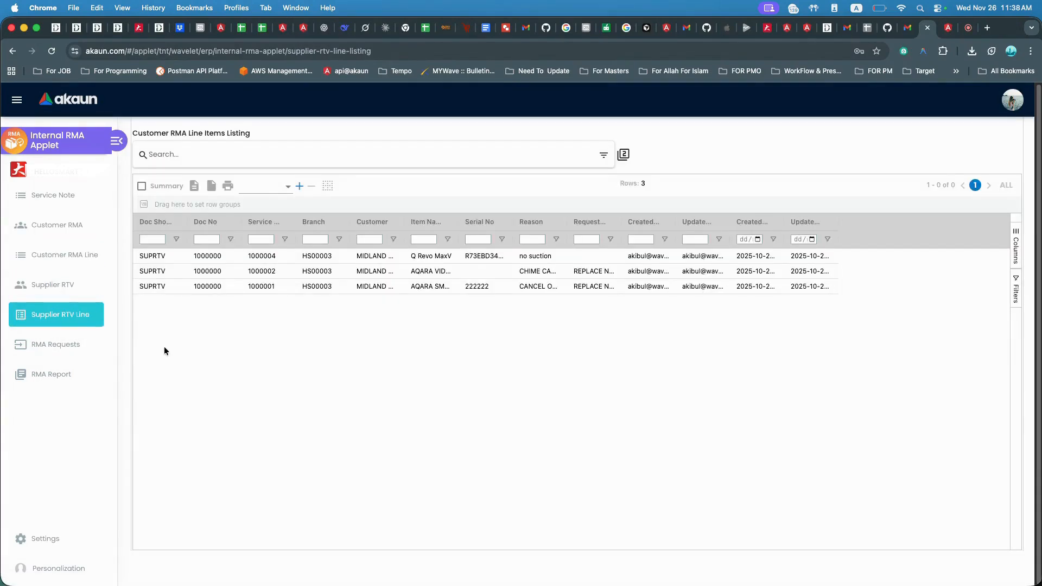